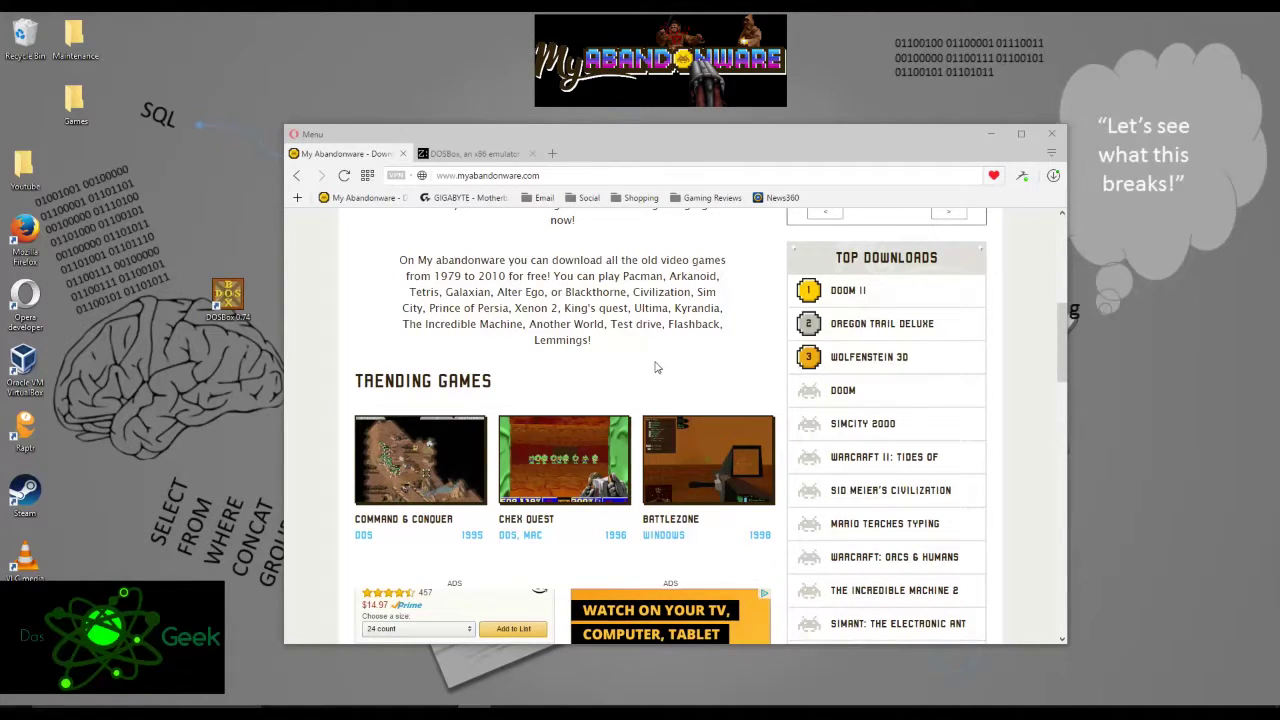
Look through the My Abandonware home page's introduction, trending games and top downloads list
scroll(665, 372, "up", 3)
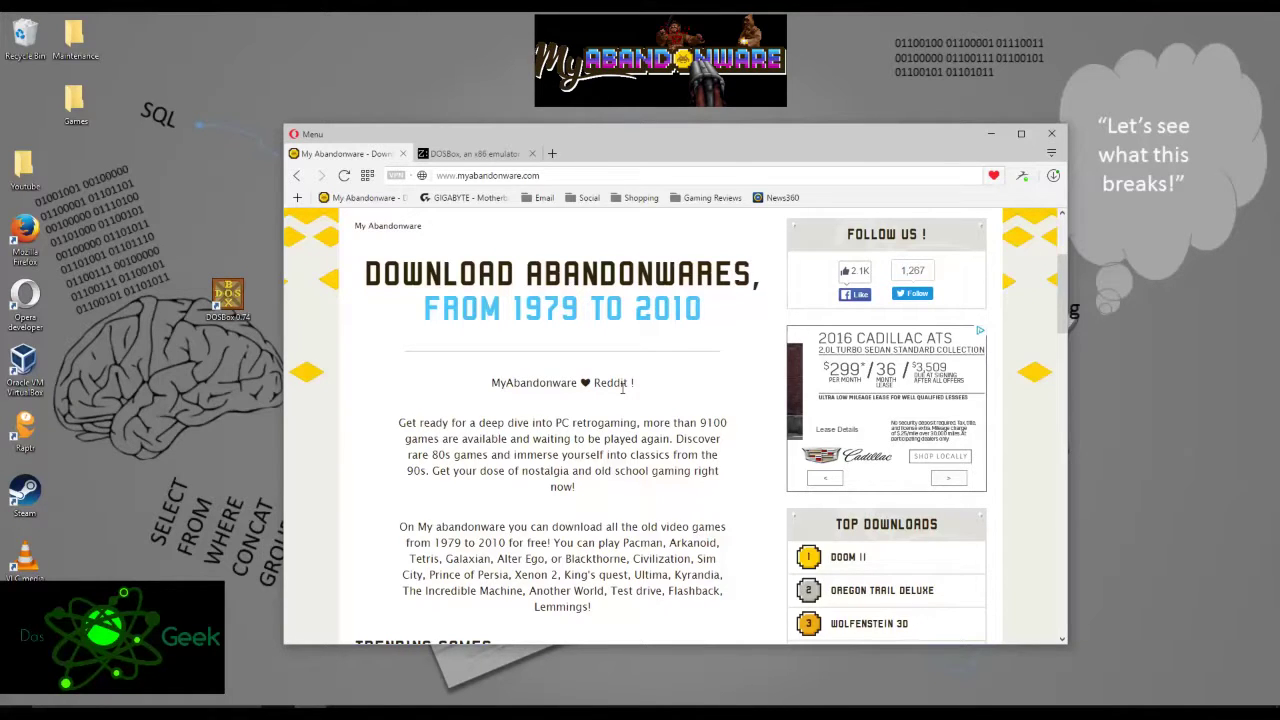
scroll(622, 388, "up", 3)
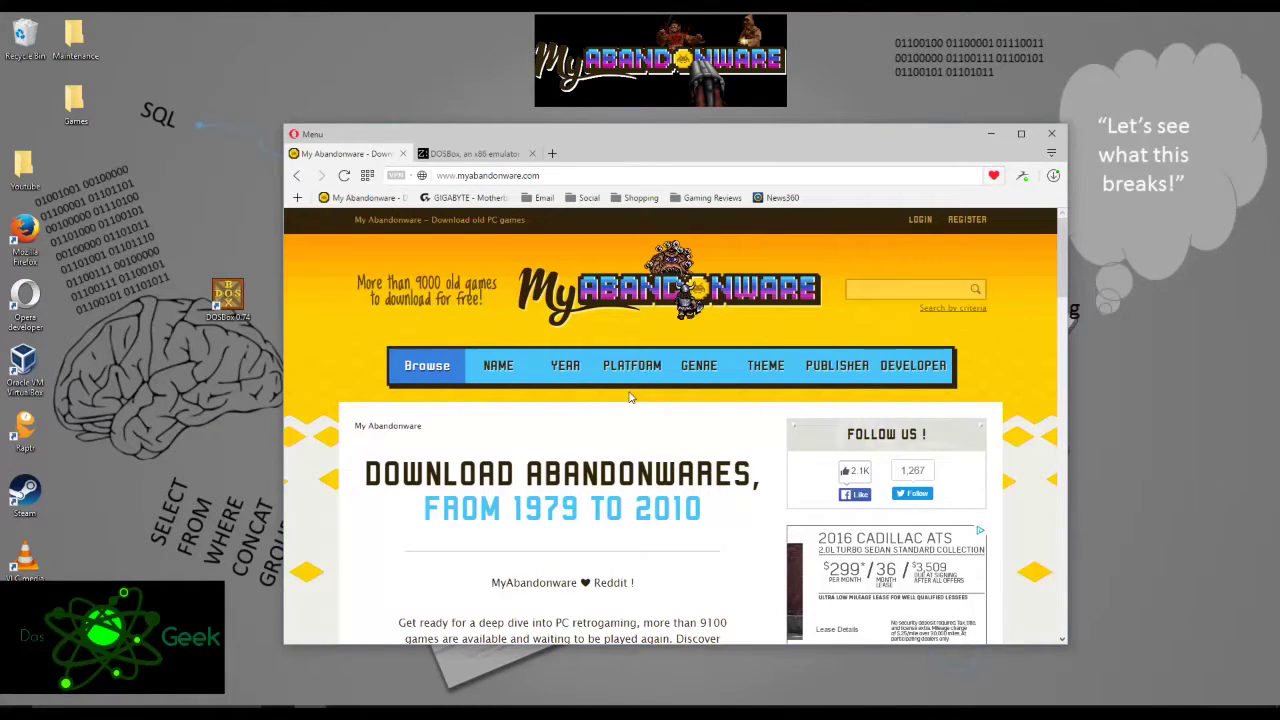
scroll(610, 410, "down", 2)
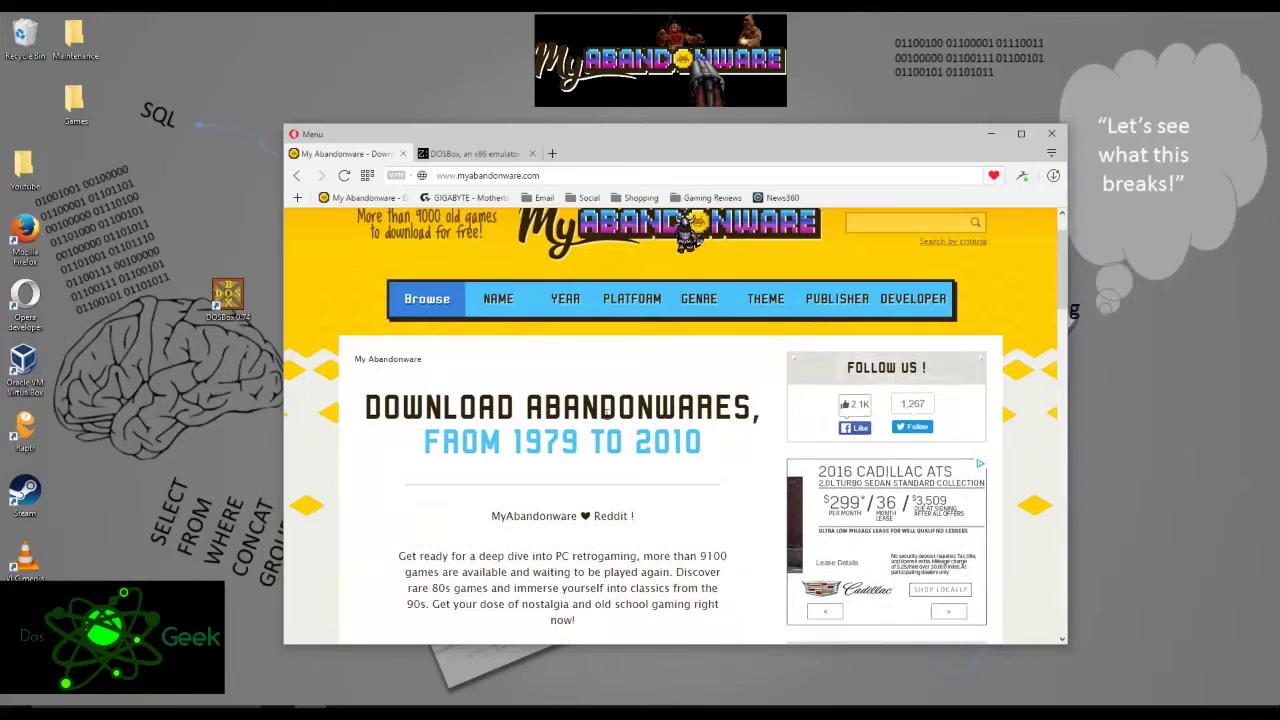
scroll(606, 412, "down", 3)
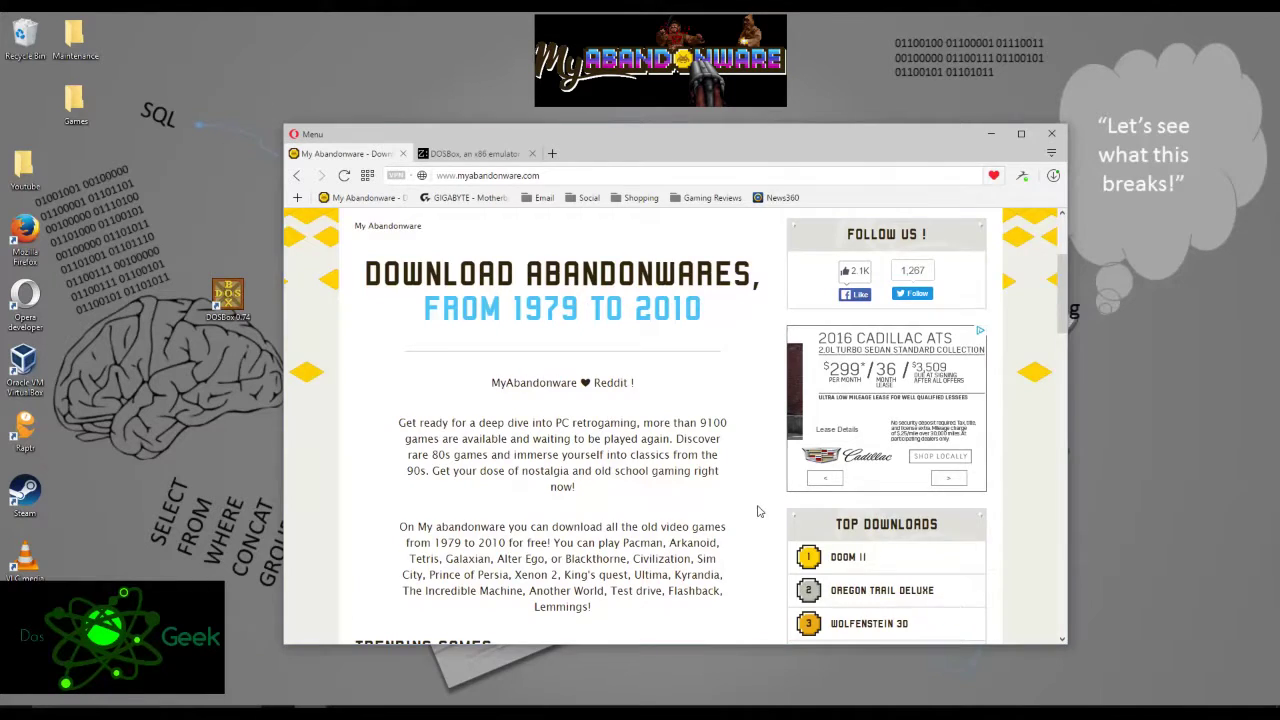
scroll(756, 510, "down", 2)
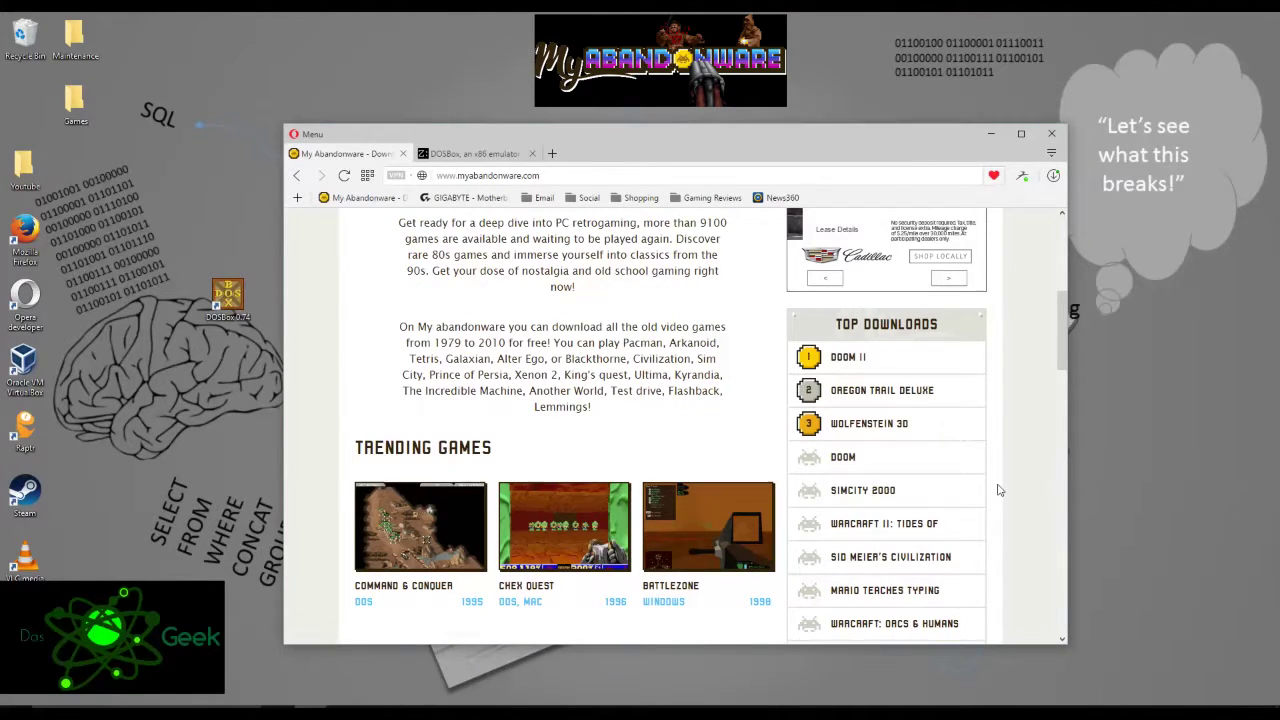
scroll(998, 490, "down", 2)
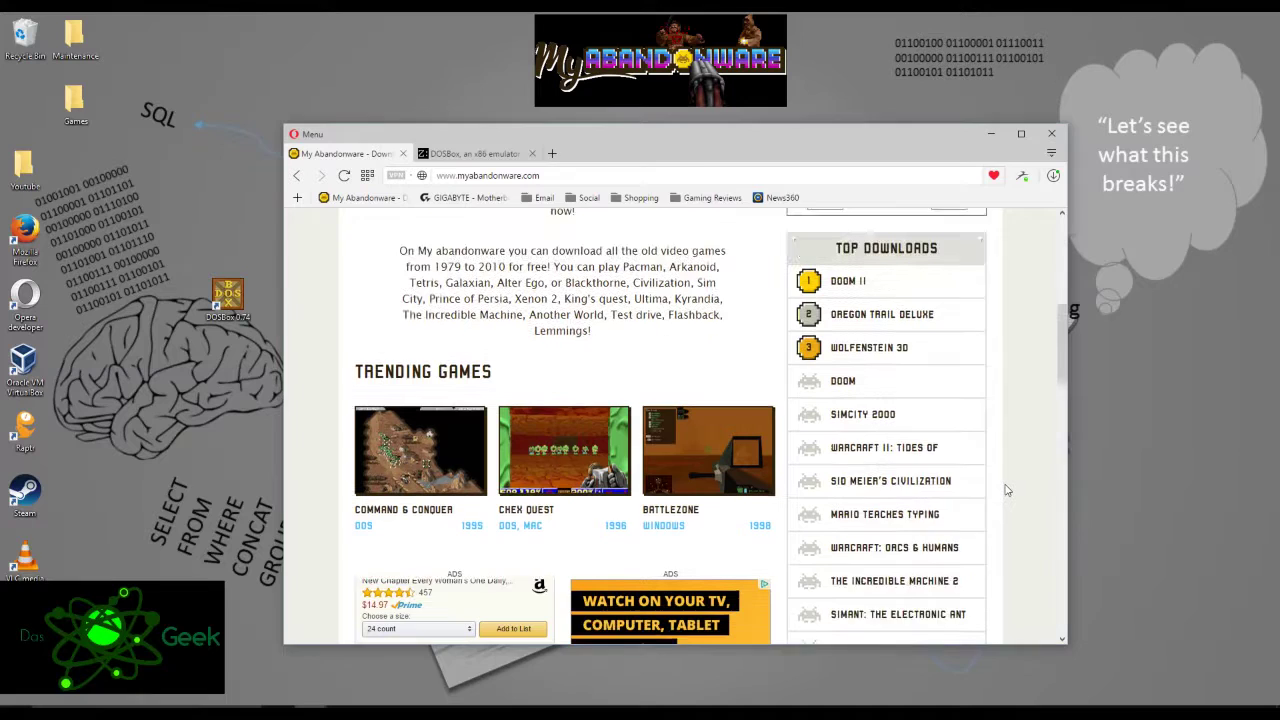
scroll(1007, 490, "down", 1)
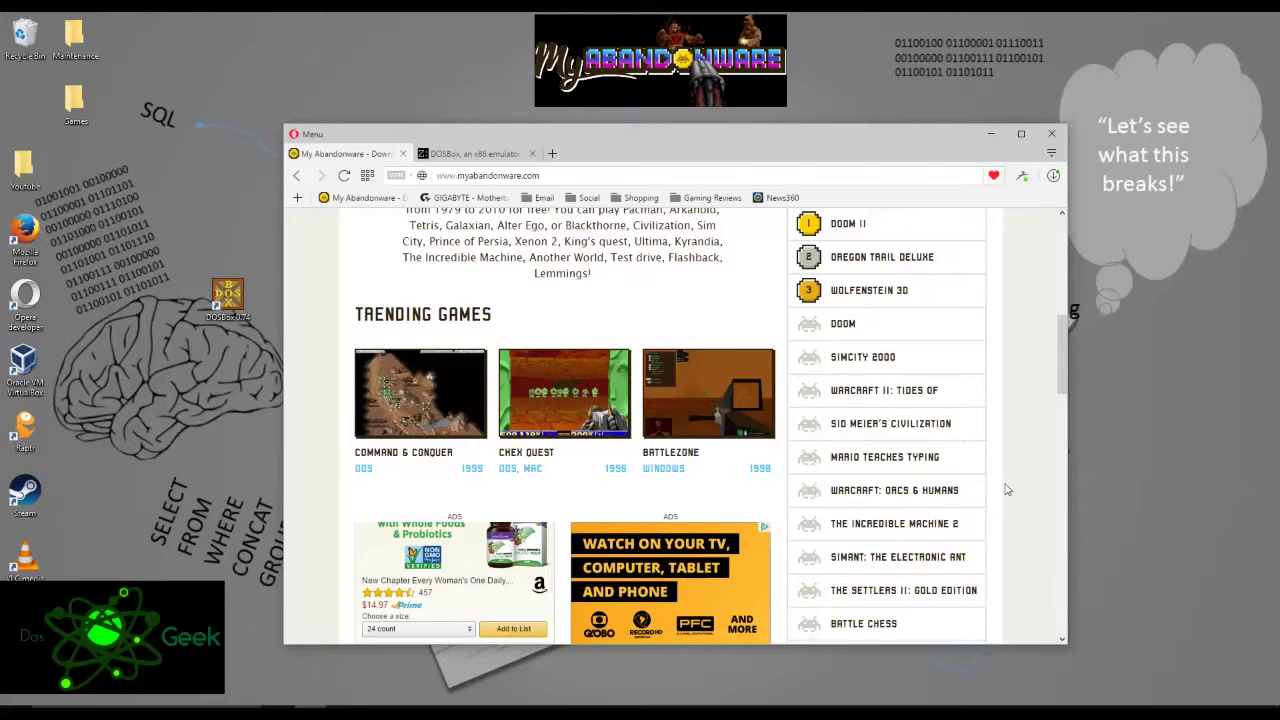
scroll(1007, 490, "down", 1)
scroll(1007, 490, "down", 1)
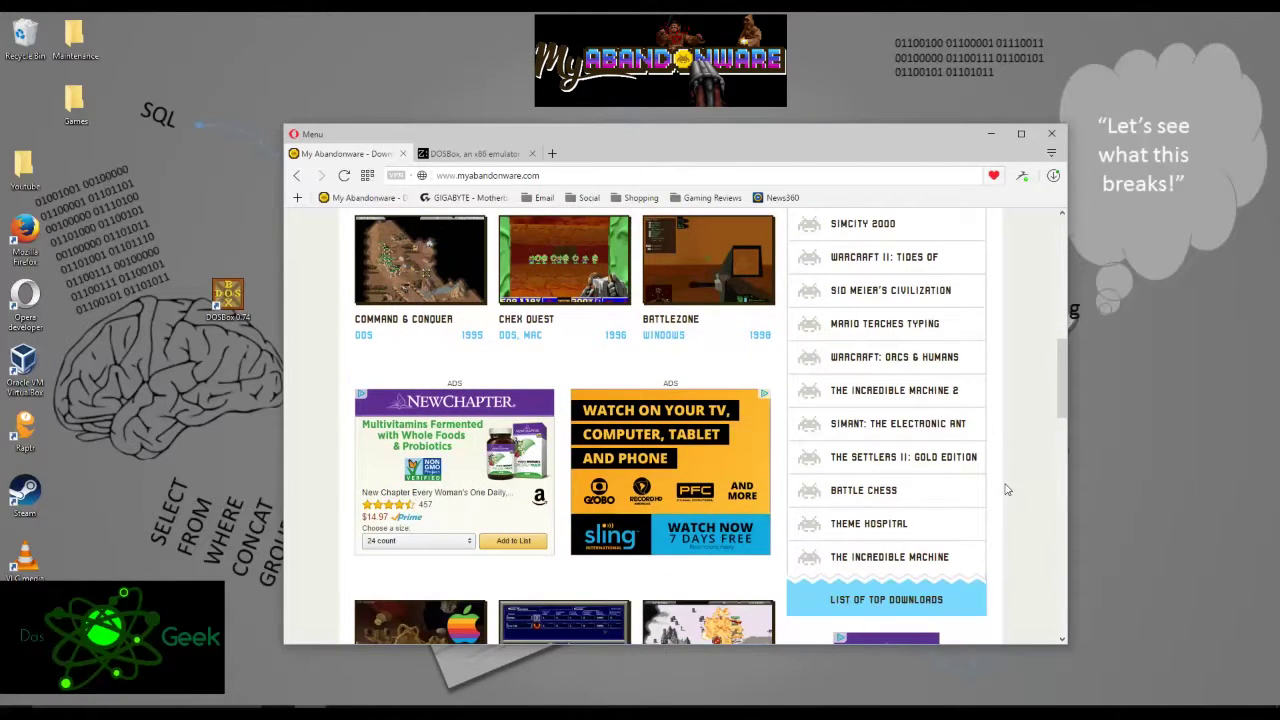
Review the home page's browse categories and trending games, and view the DOSBox download page
scroll(903, 420, "up", 4)
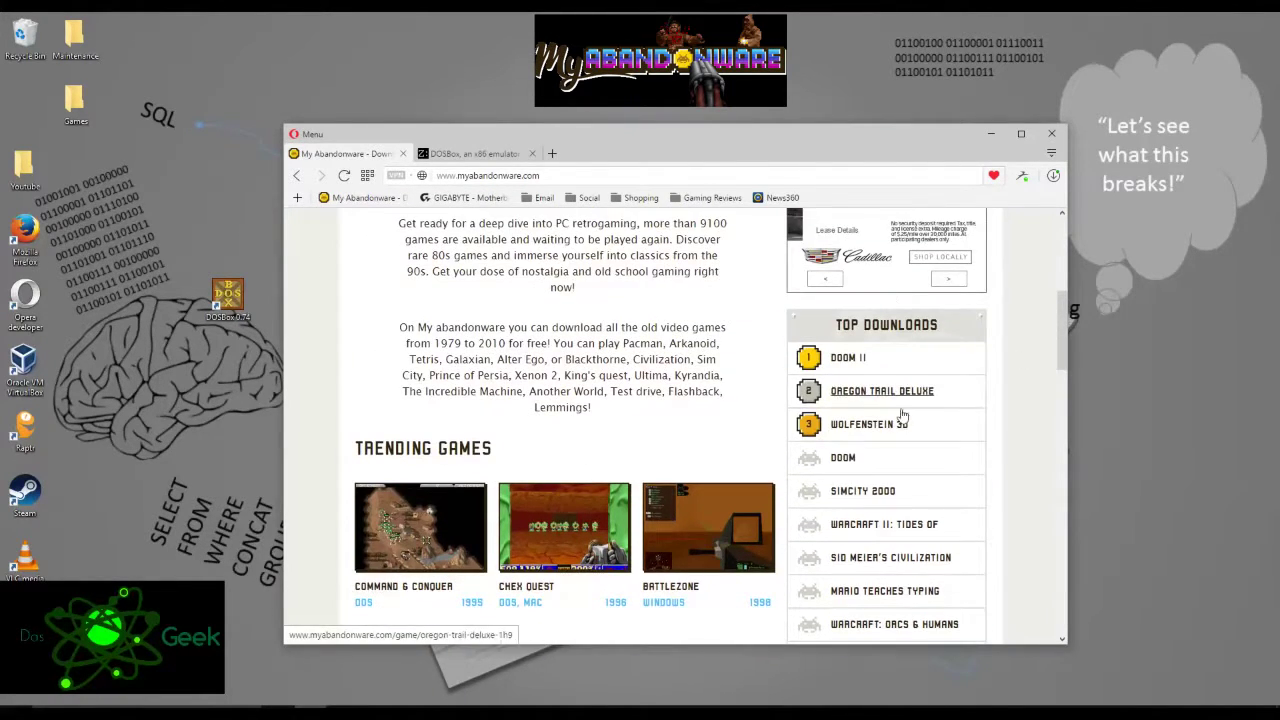
scroll(903, 415, "up", 6)
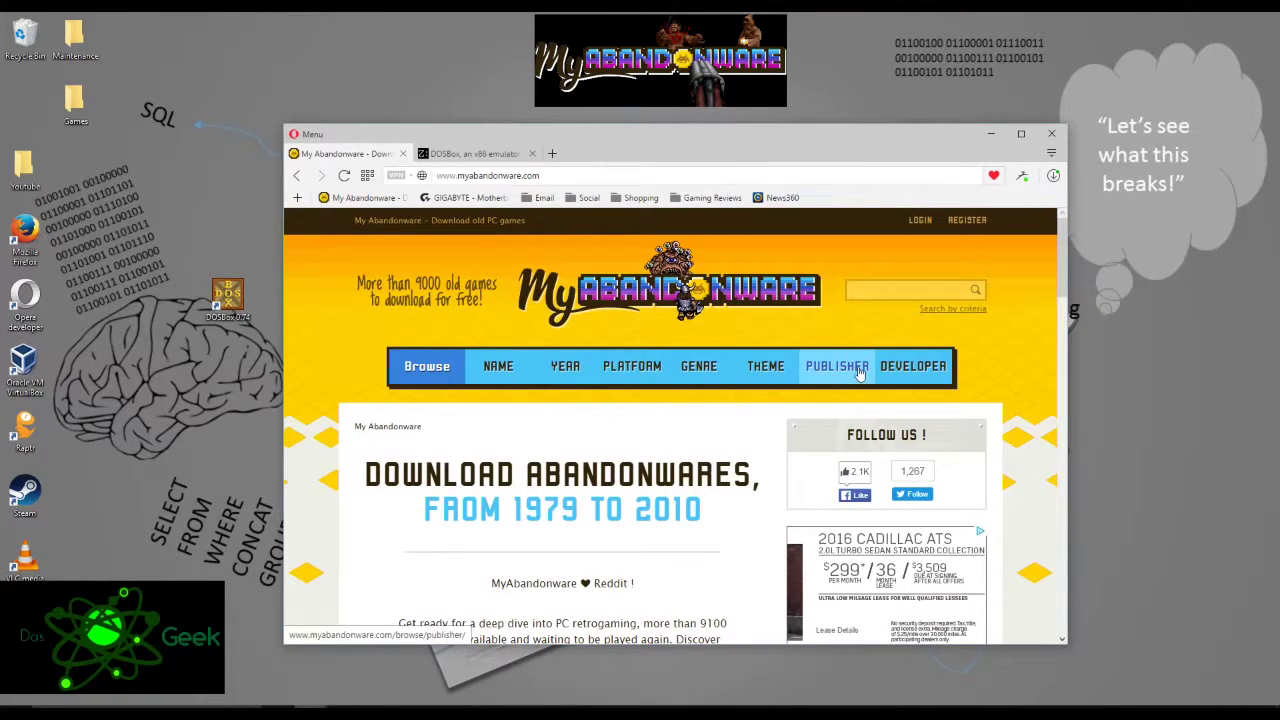
scroll(690, 456, "down", 6)
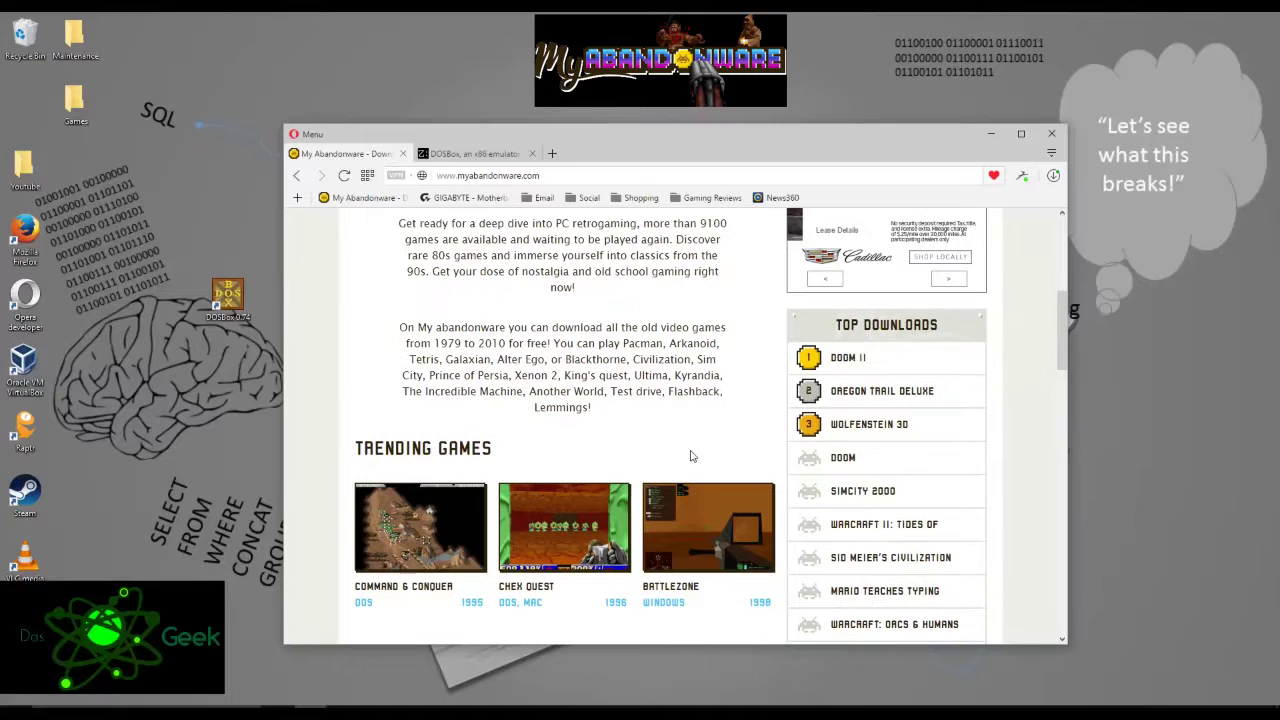
scroll(686, 436, "down", 2)
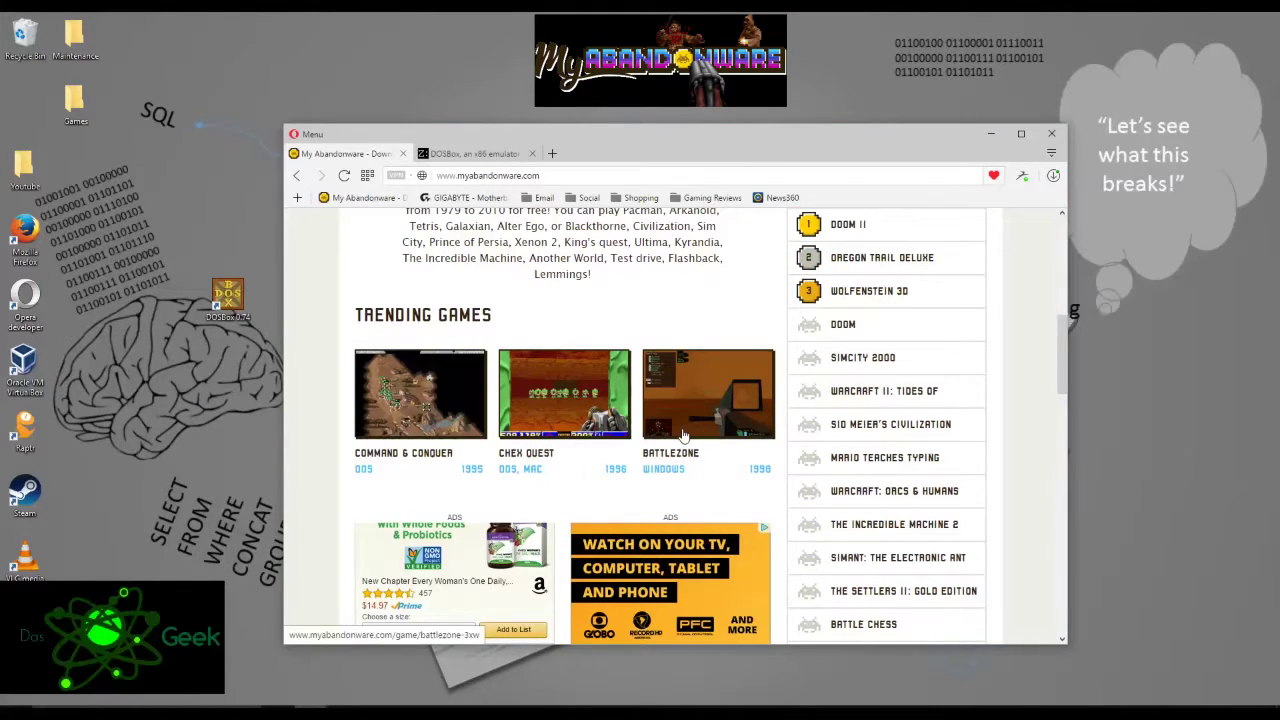
scroll(685, 432, "down", 1)
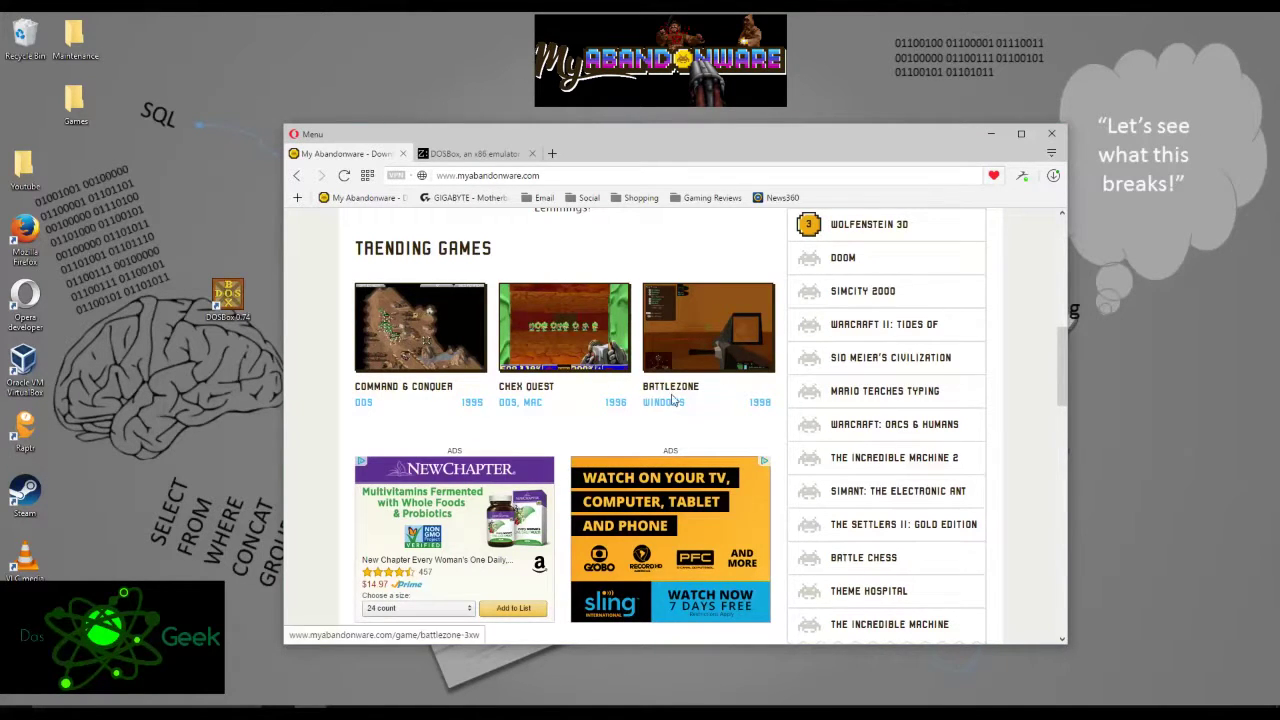
scroll(670, 400, "up", 3)
scroll(667, 398, "up", 3)
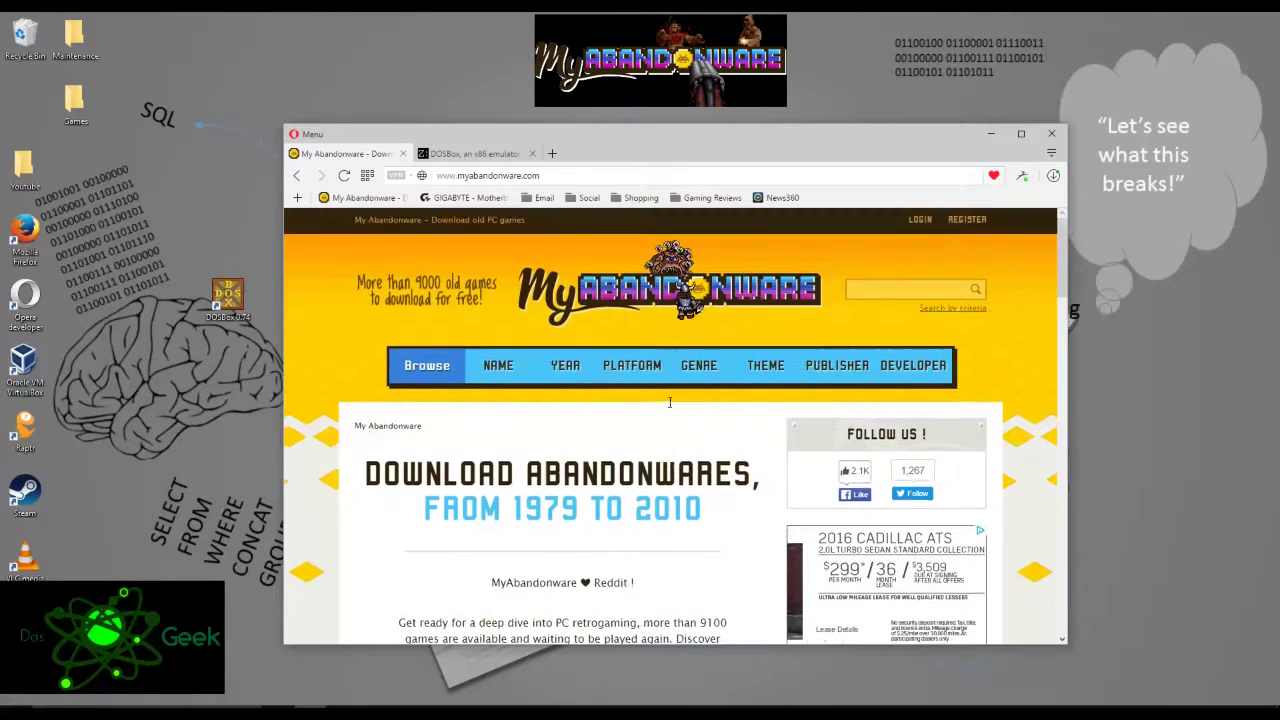
scroll(670, 410, "down", 1)
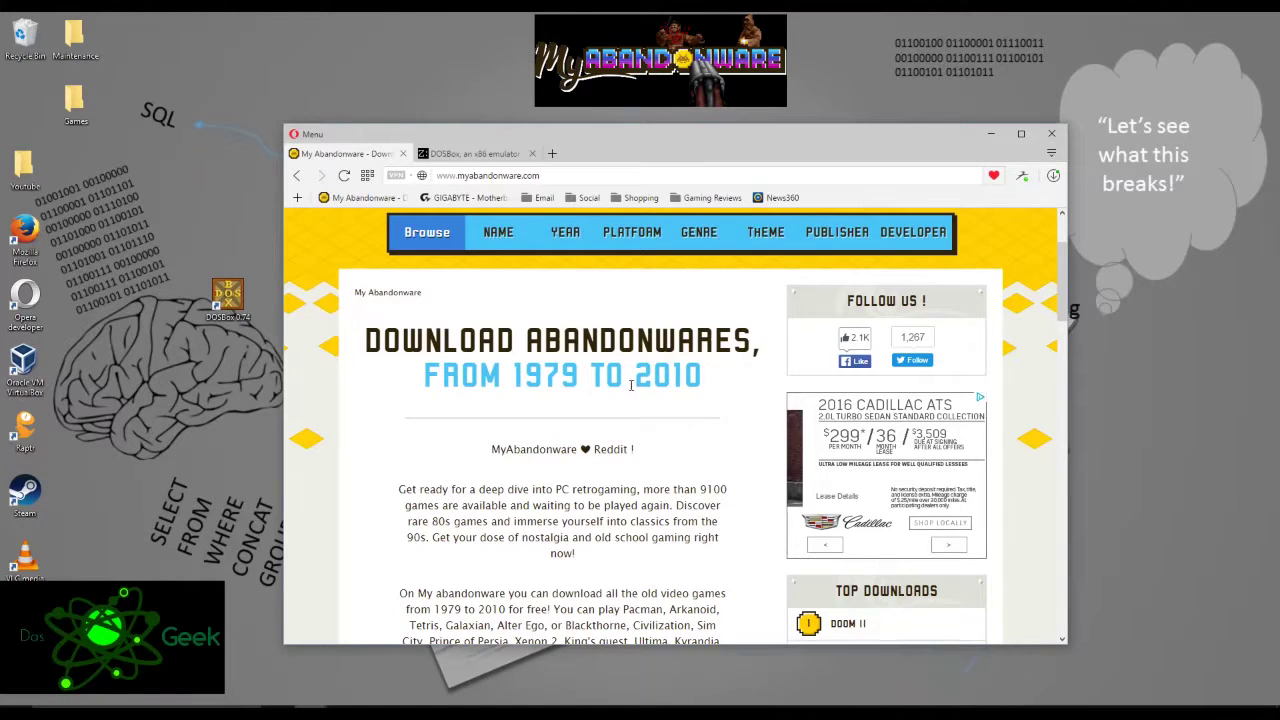
left_click(478, 153)
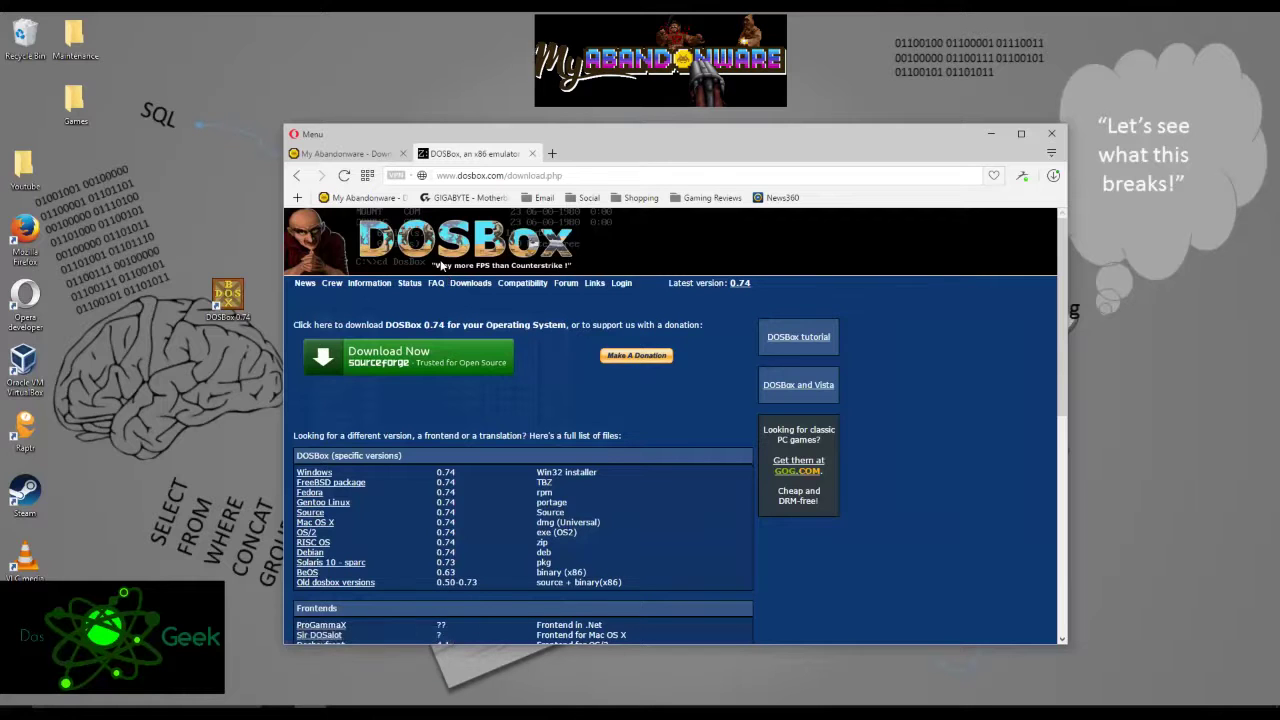
Return to My Abandonware and open the SimCity 2000 page from the top downloads list
left_click(360, 152)
scroll(636, 414, "down", 5)
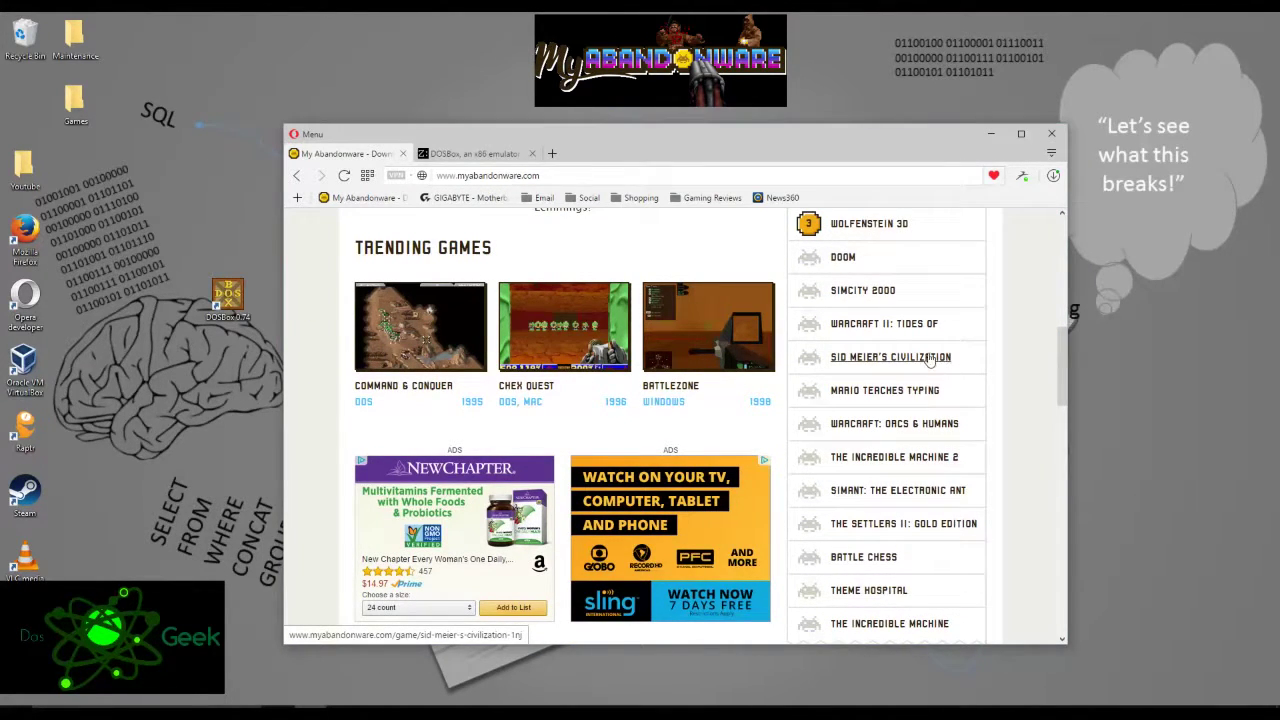
left_click(866, 292)
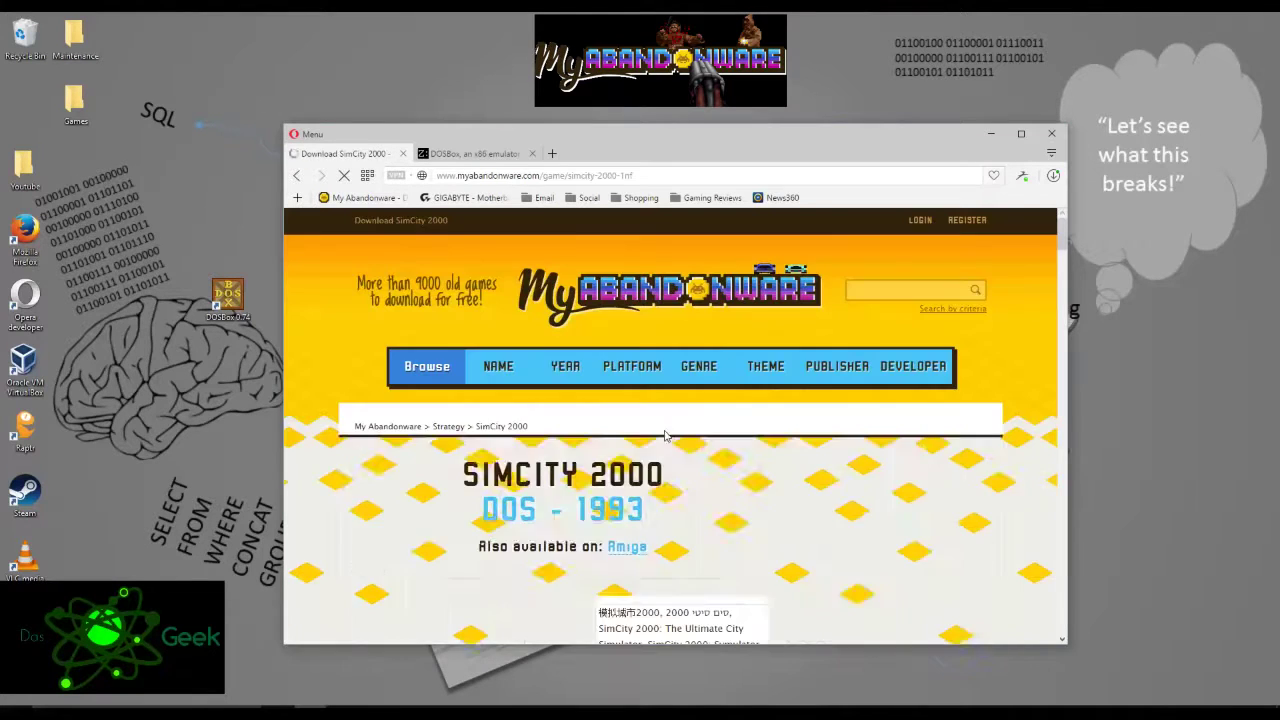
Open the play-in-your-browser version of SimCity 2000 from its game page
scroll(449, 414, "down", 2)
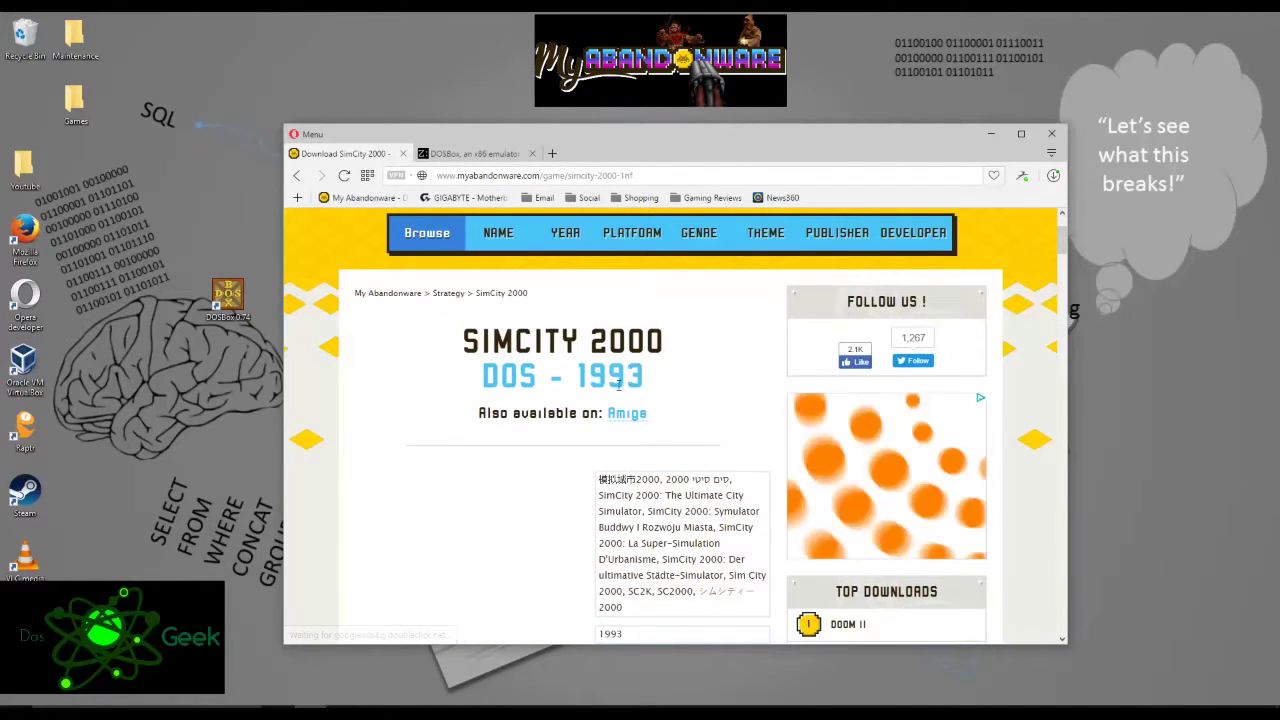
scroll(555, 384, "down", 1)
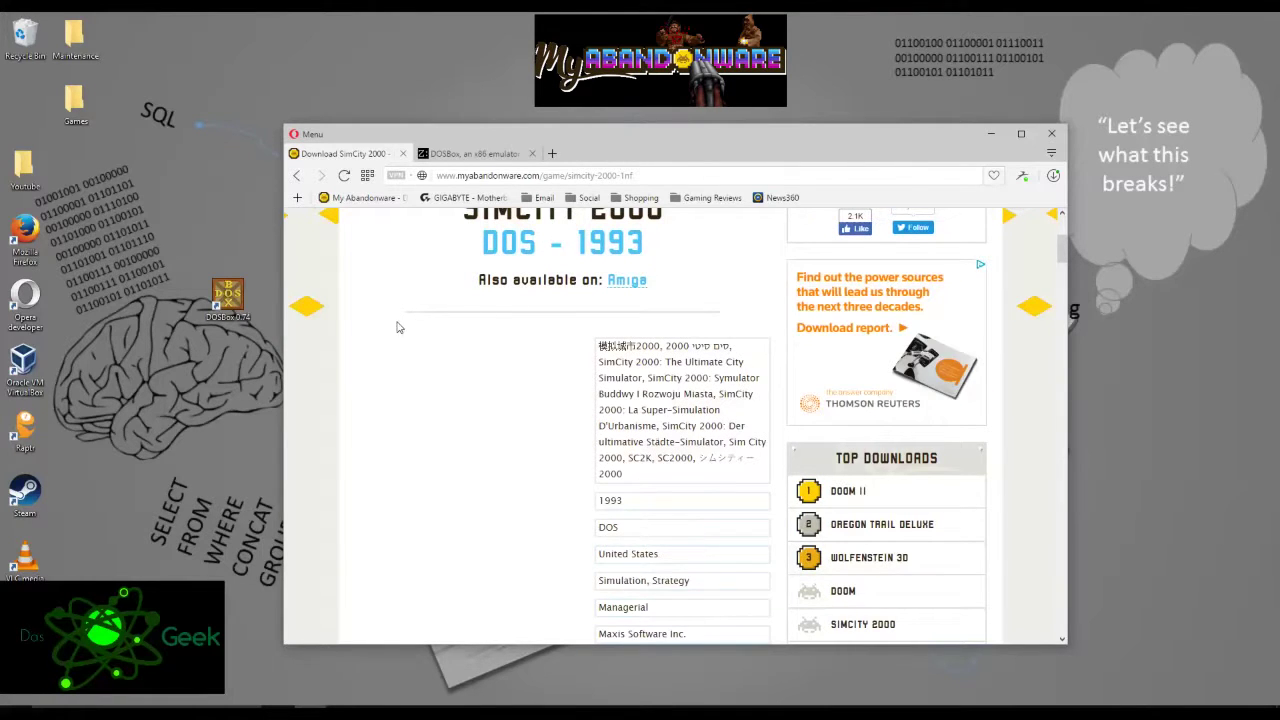
scroll(418, 334, "down", 4)
scroll(419, 343, "down", 2)
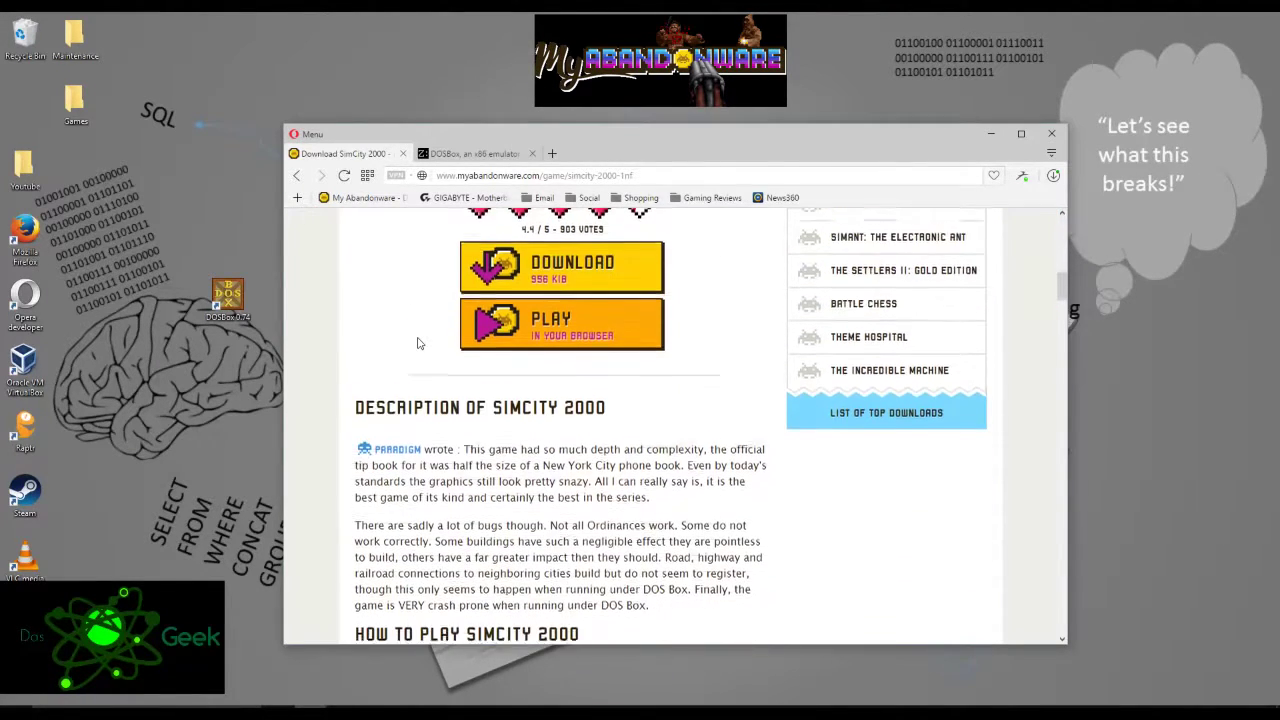
scroll(568, 393, "up", 1)
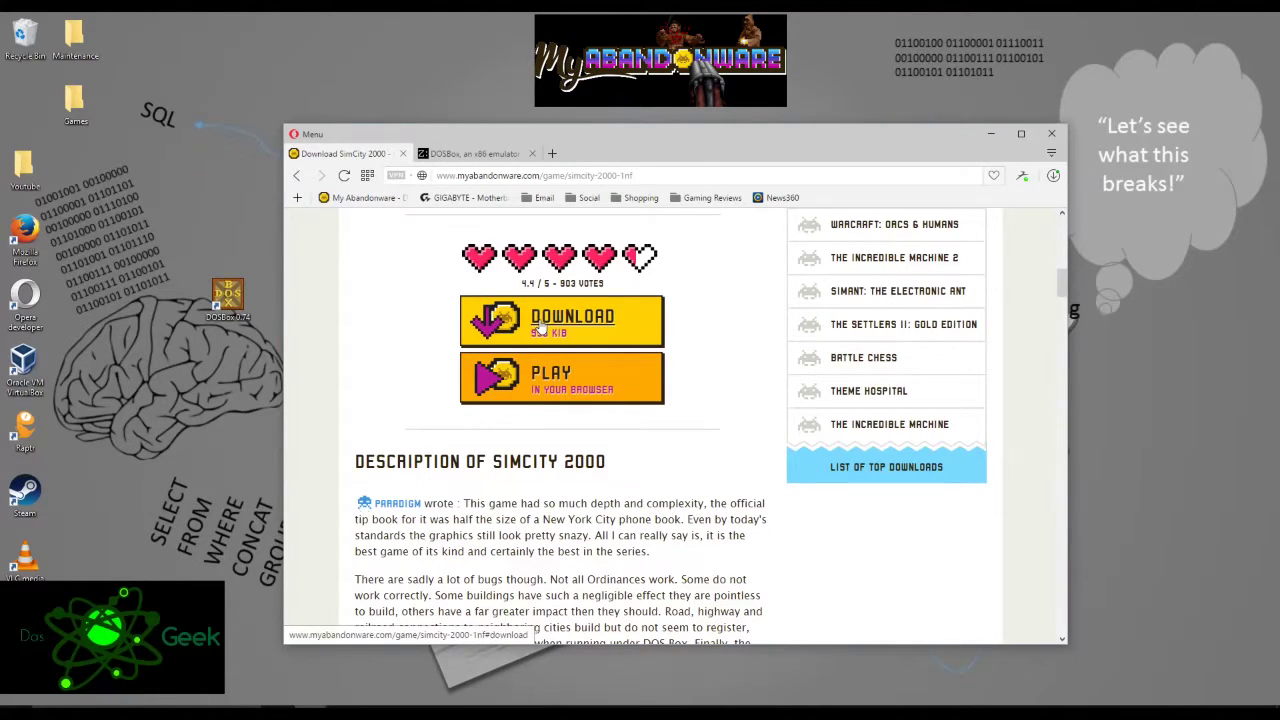
left_click(551, 378)
Try to start SimCity 2000 in the browser emulator with simcity-2000.zip and the INFO.EXE executable
scroll(558, 458, "down", 5)
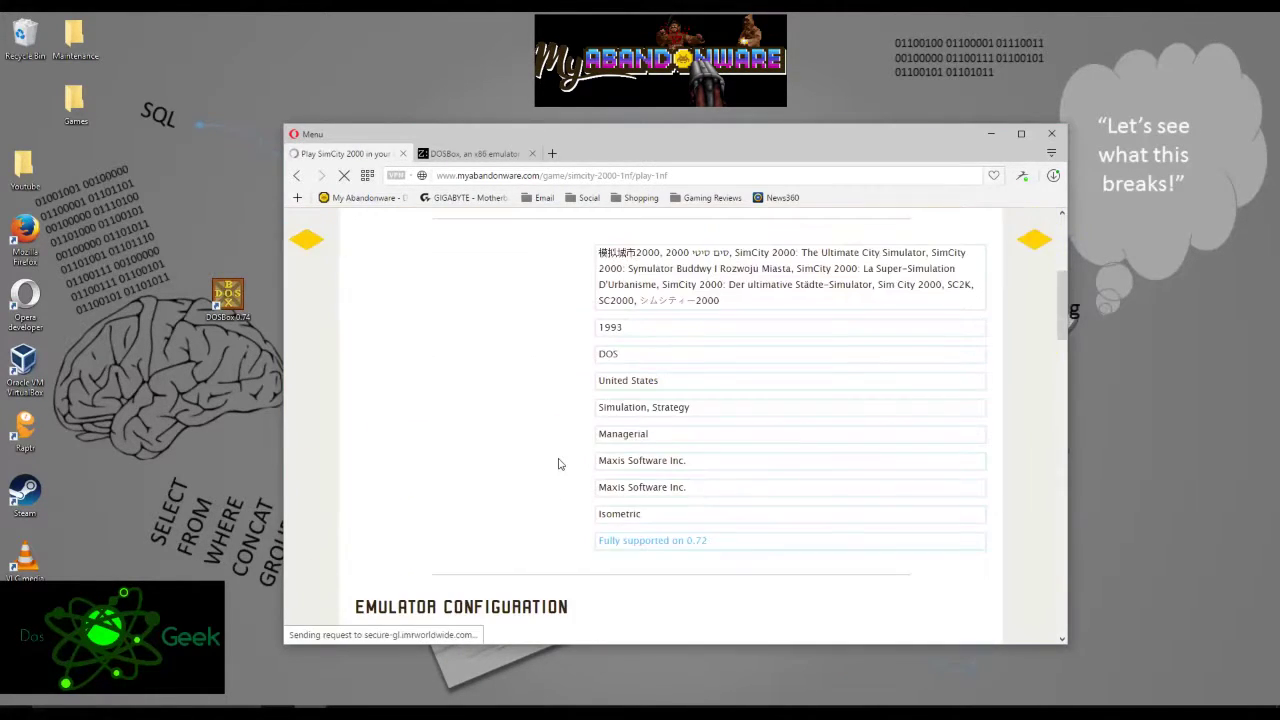
scroll(551, 453, "down", 1)
scroll(540, 445, "up", 3)
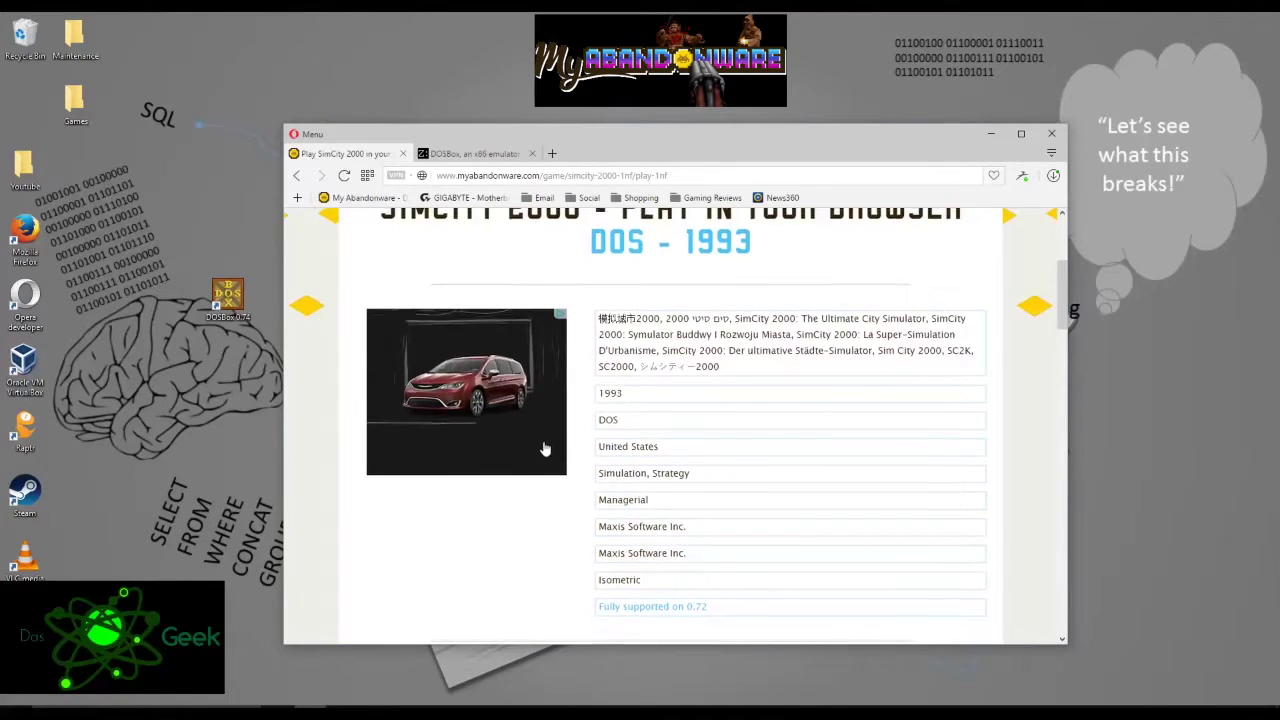
scroll(544, 440, "down", 4)
scroll(546, 440, "down", 3)
scroll(533, 433, "up", 1)
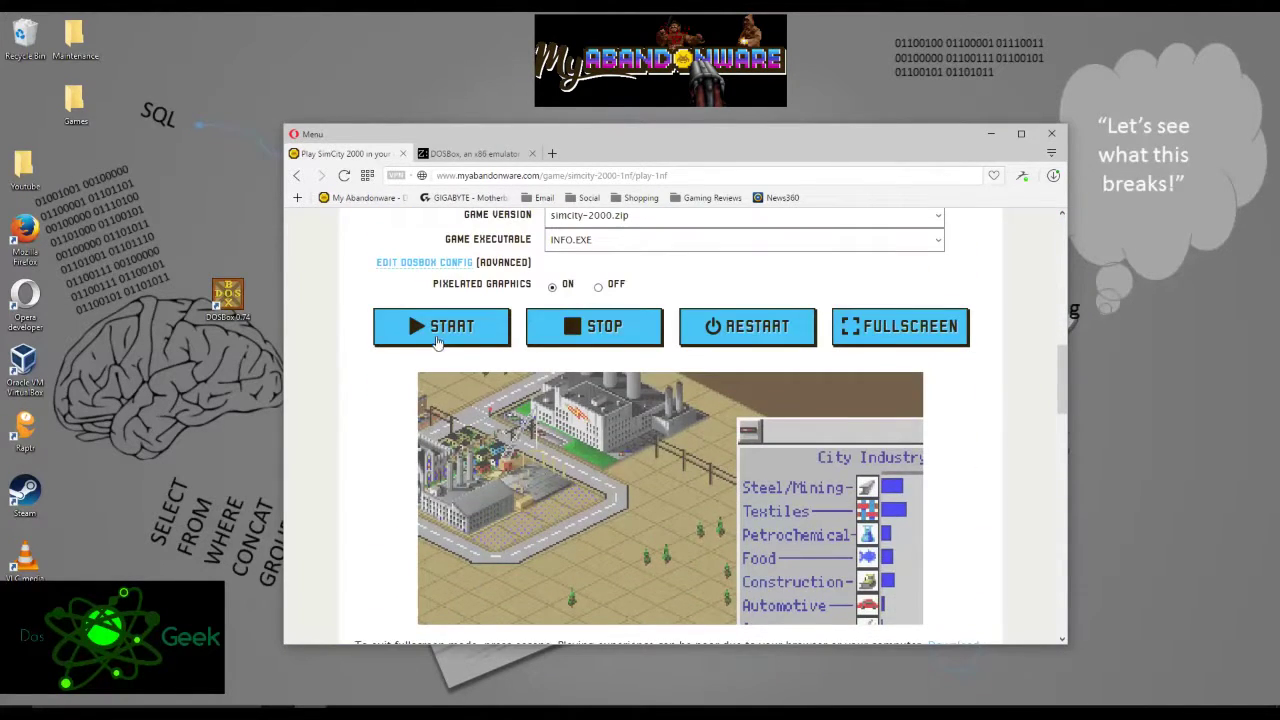
left_click(437, 338)
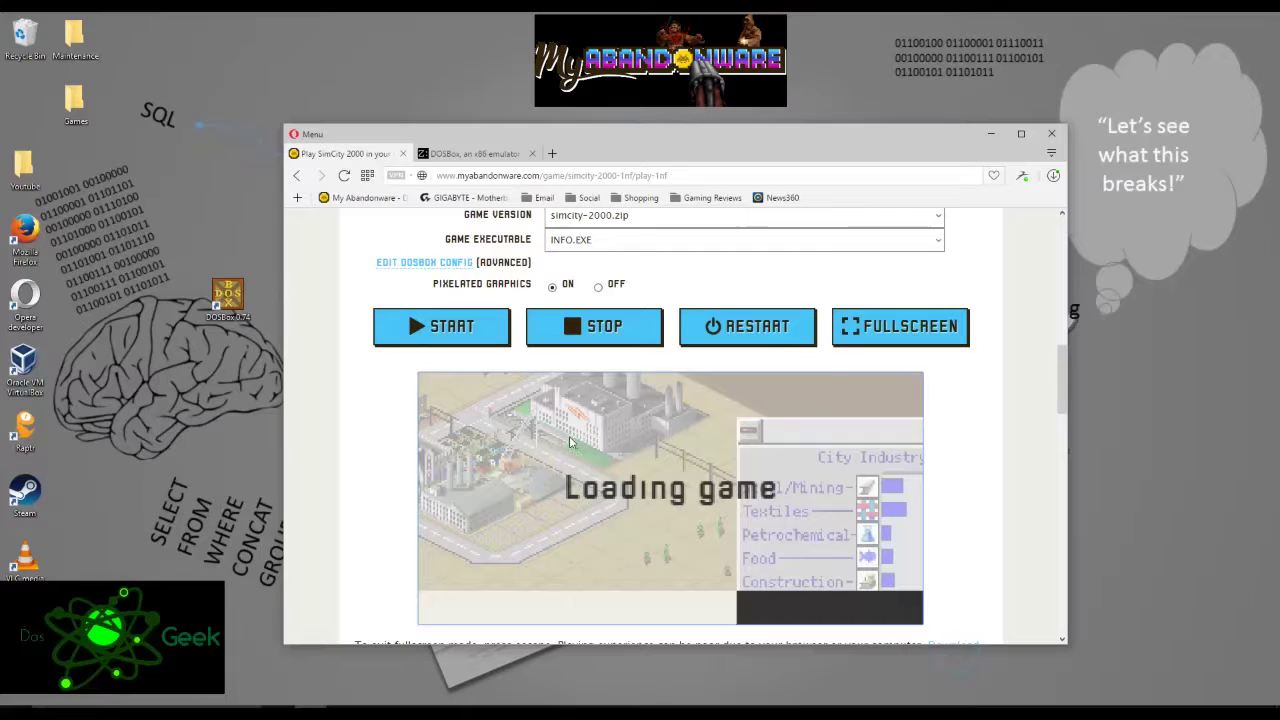
Examine the emulator configuration, game area and game details on the SimCity 2000 browser play page
scroll(555, 462, "down", 2)
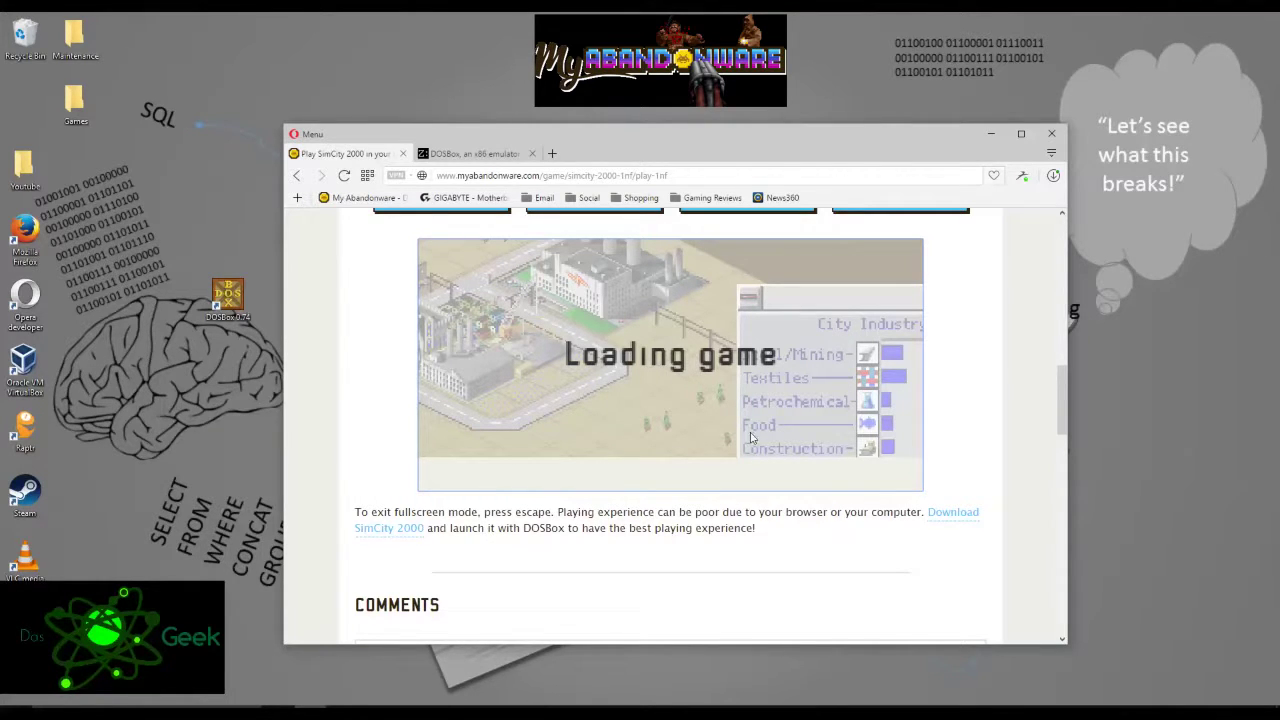
scroll(745, 438, "up", 6)
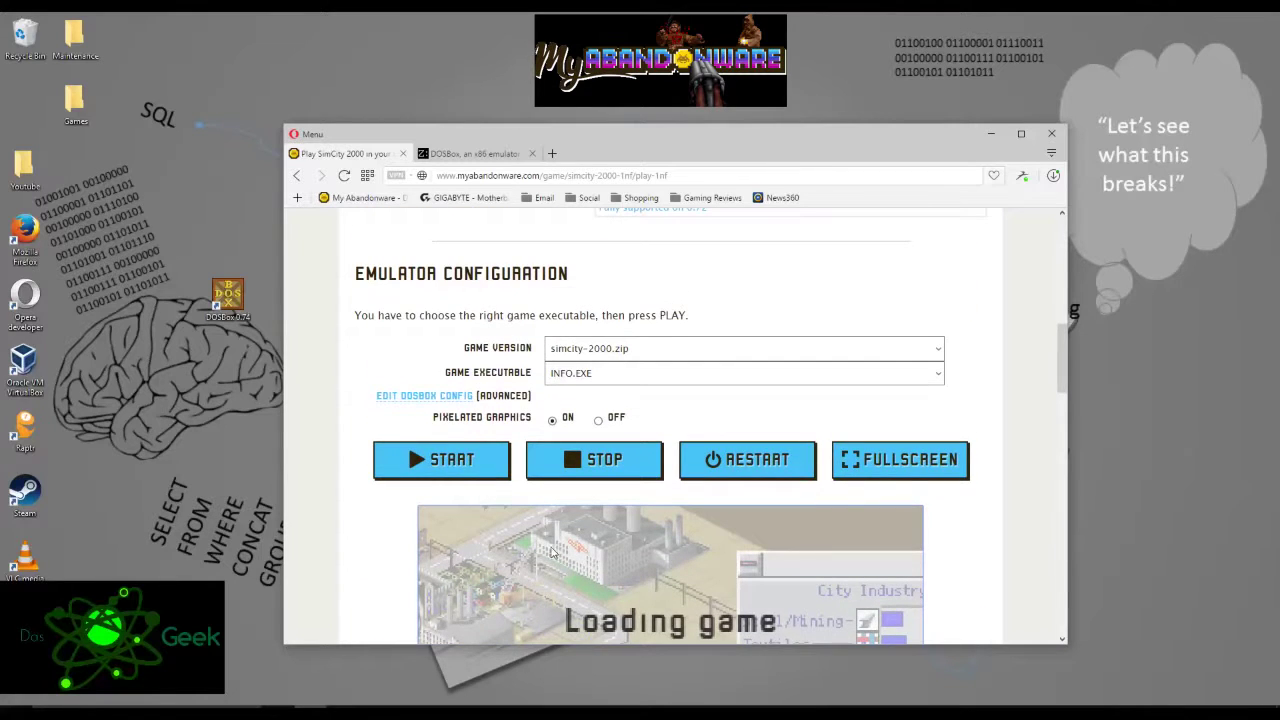
scroll(551, 555, "up", 3)
scroll(600, 555, "down", 6)
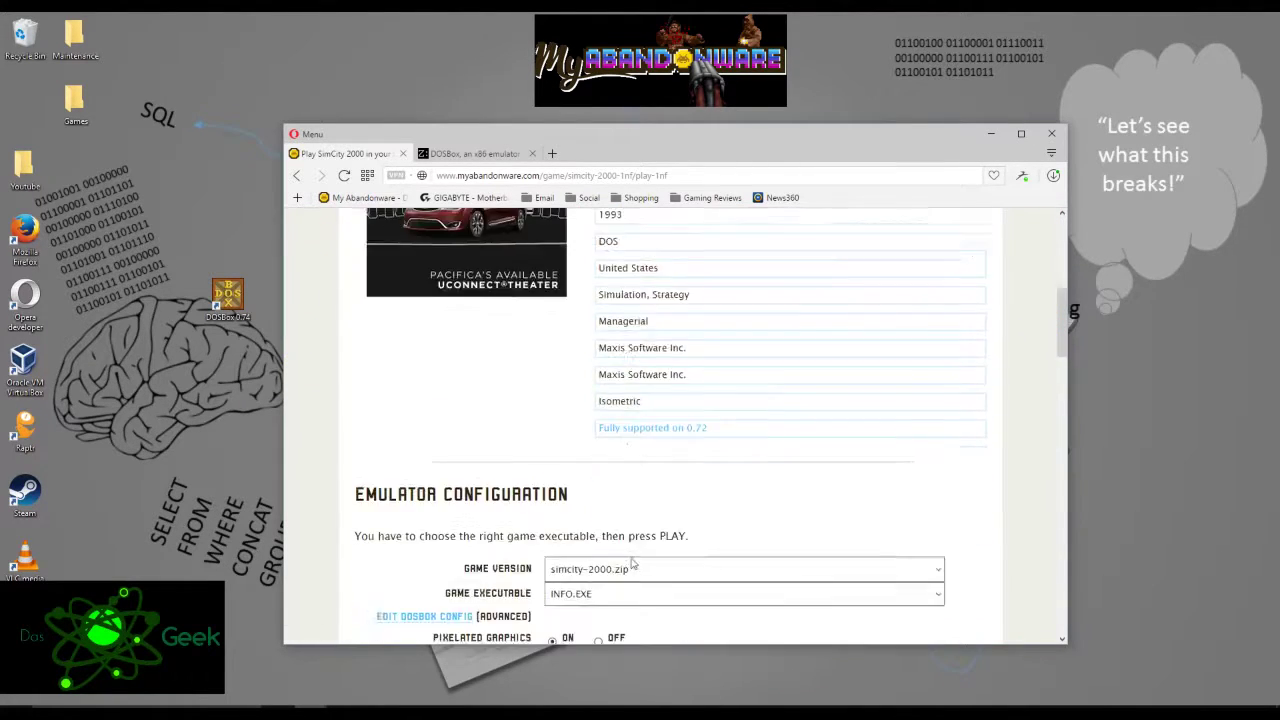
scroll(623, 553, "down", 4)
scroll(623, 553, "up", 3)
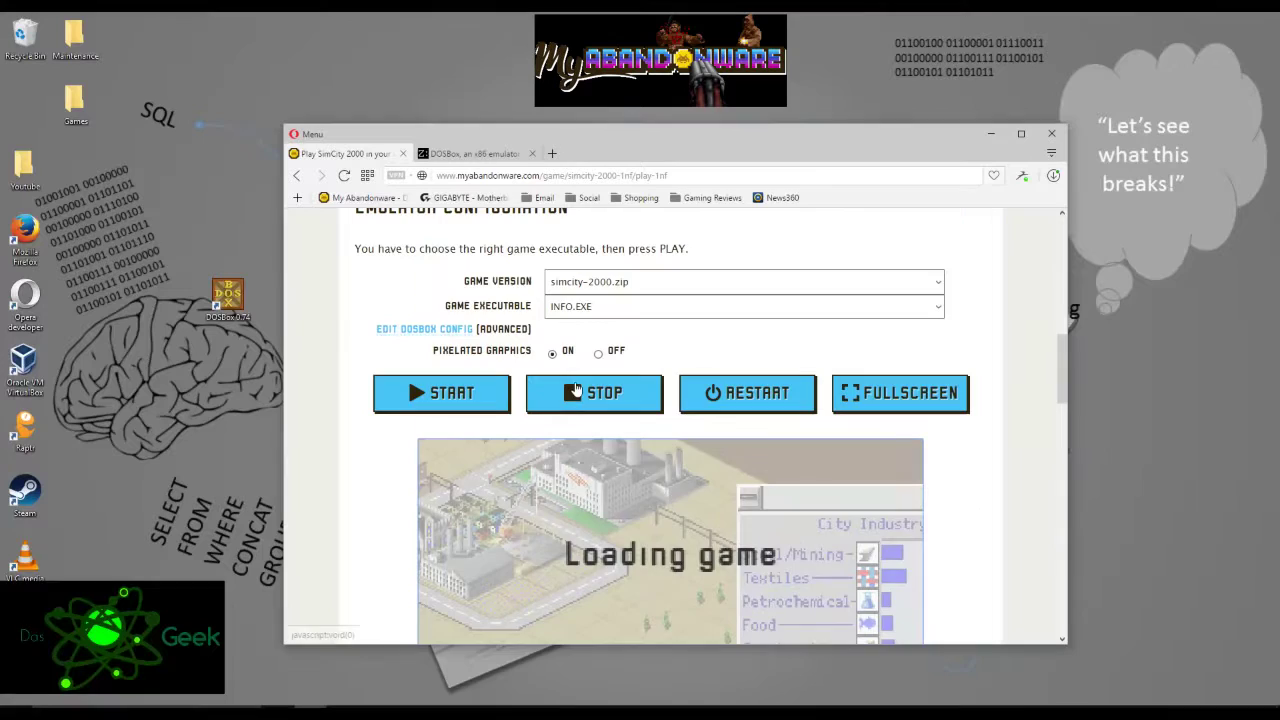
scroll(626, 510, "down", 8)
scroll(615, 490, "up", 15)
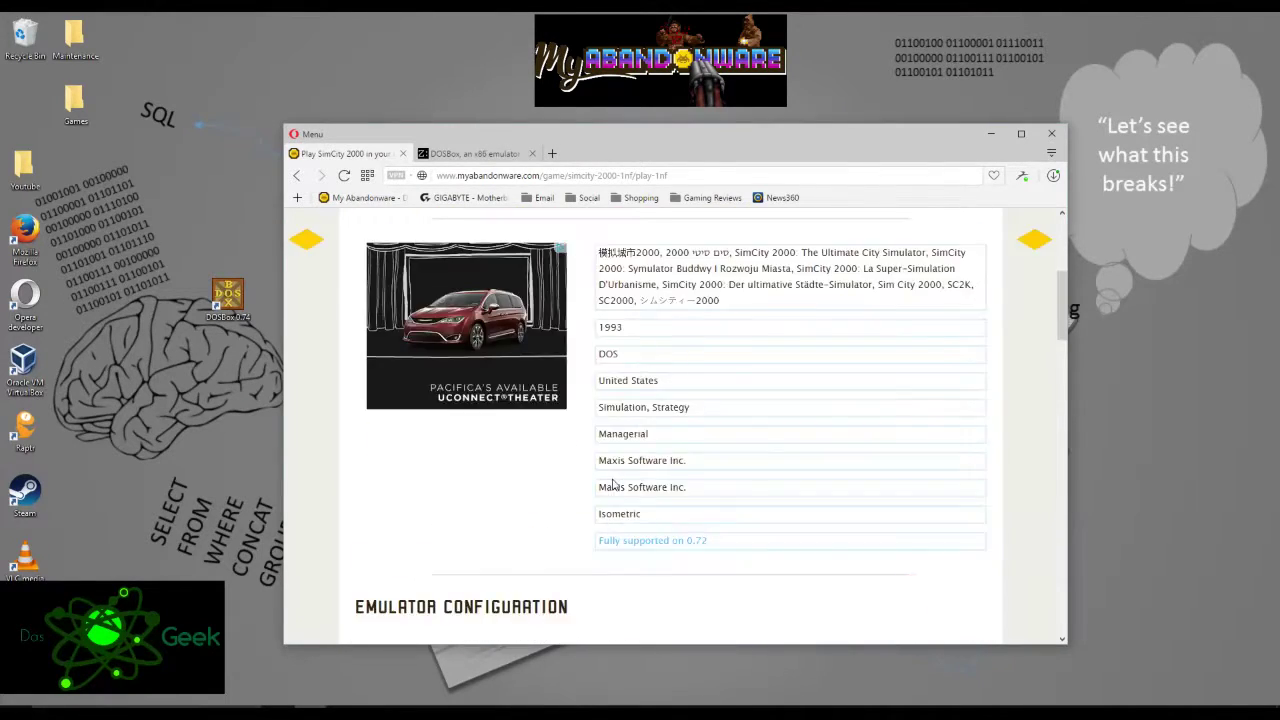
scroll(613, 479, "down", 7)
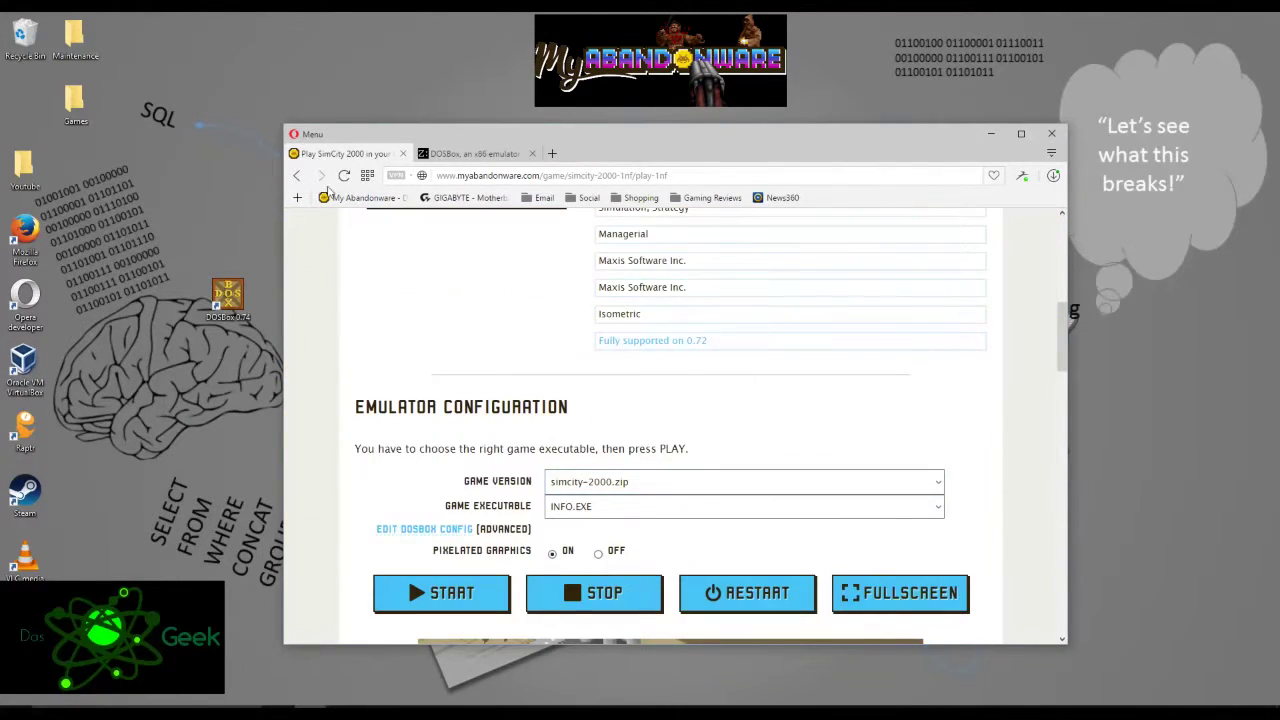
Go back to the SimCity 2000 game page and find the DOS version's download section
left_click(300, 175)
scroll(545, 330, "down", 4)
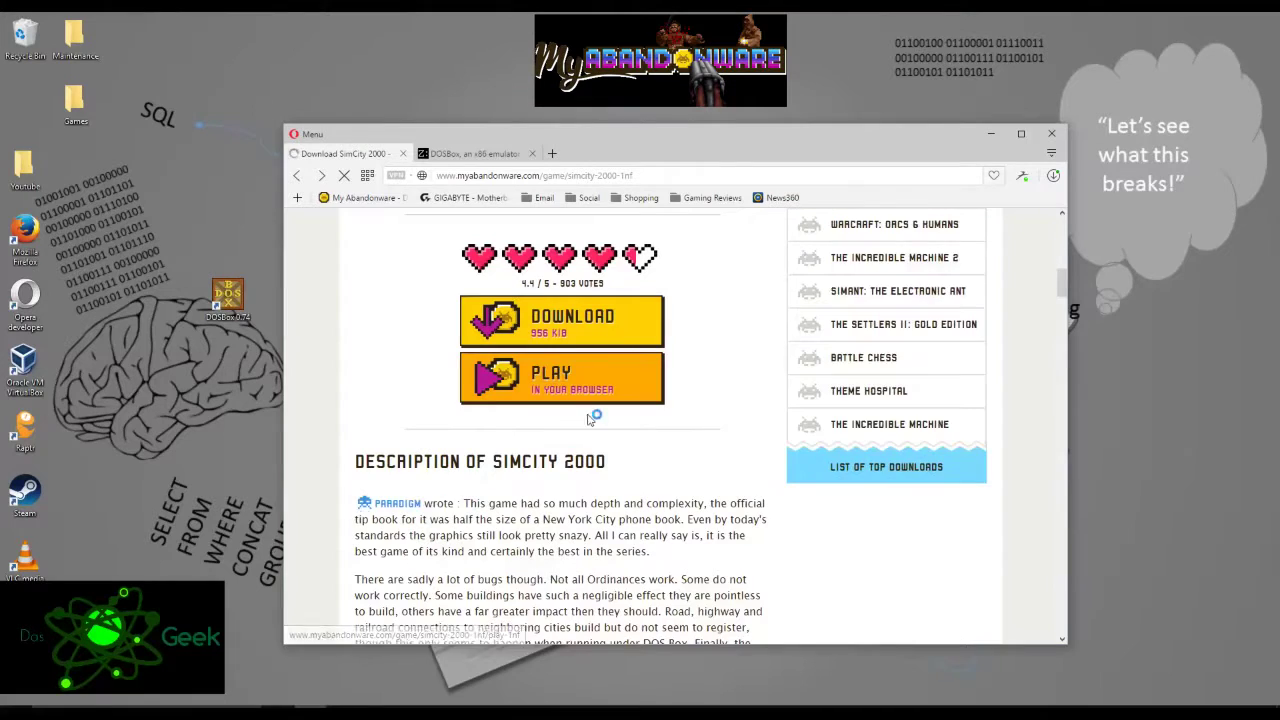
left_click(543, 325)
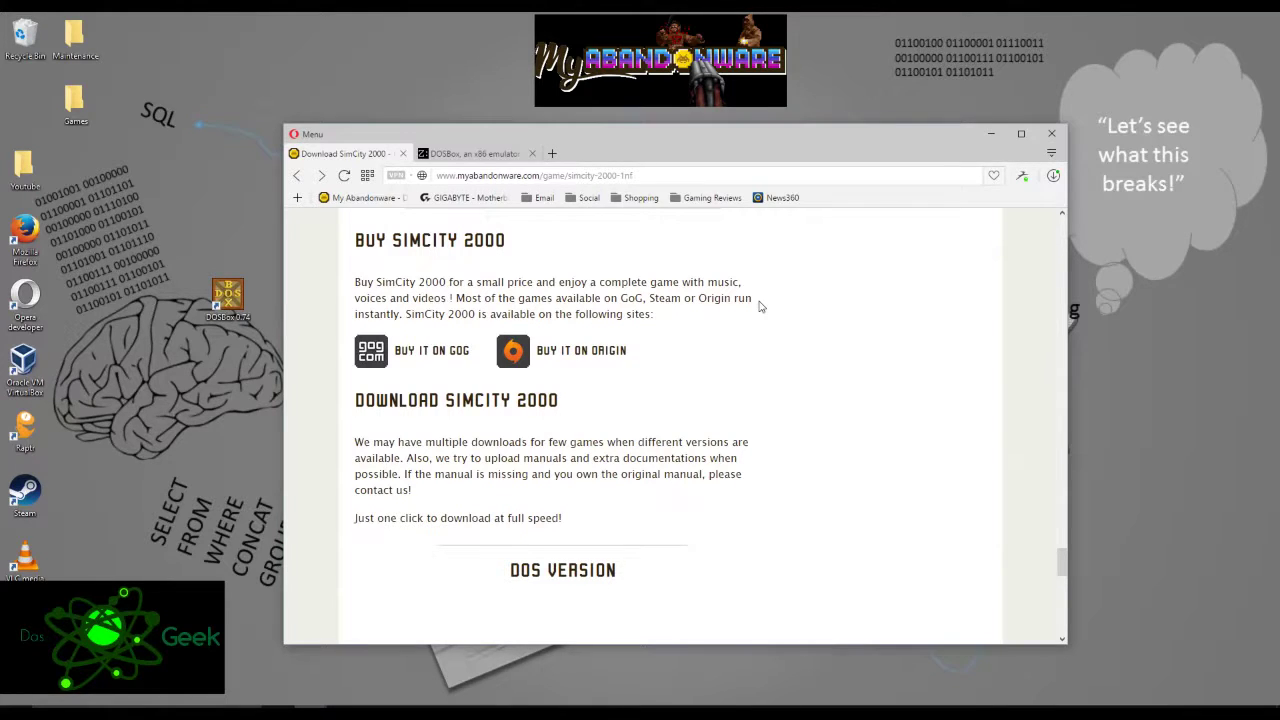
scroll(670, 410, "down", 3)
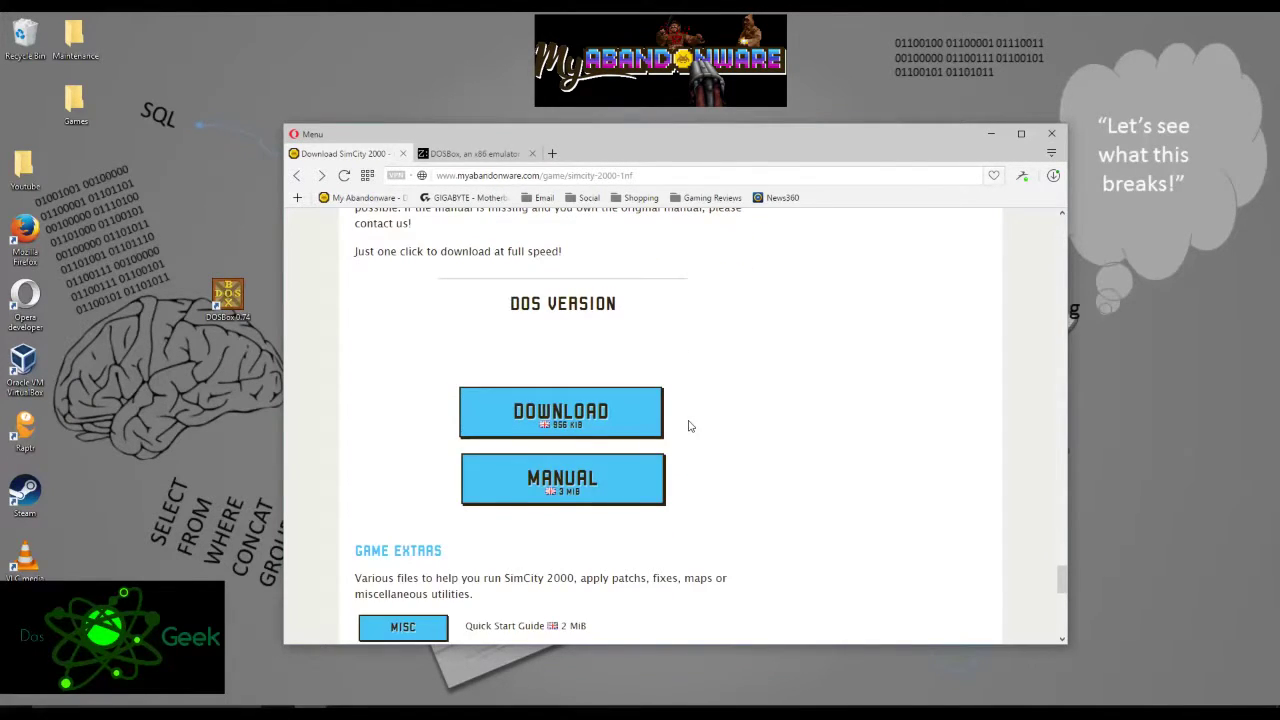
Download the DOS version of SimCity 2000 and show the simcity-2000 archive in the Downloads folder
scroll(688, 426, "down", 2)
scroll(610, 285, "up", 2)
scroll(660, 349, "down", 7)
scroll(550, 420, "up", 6)
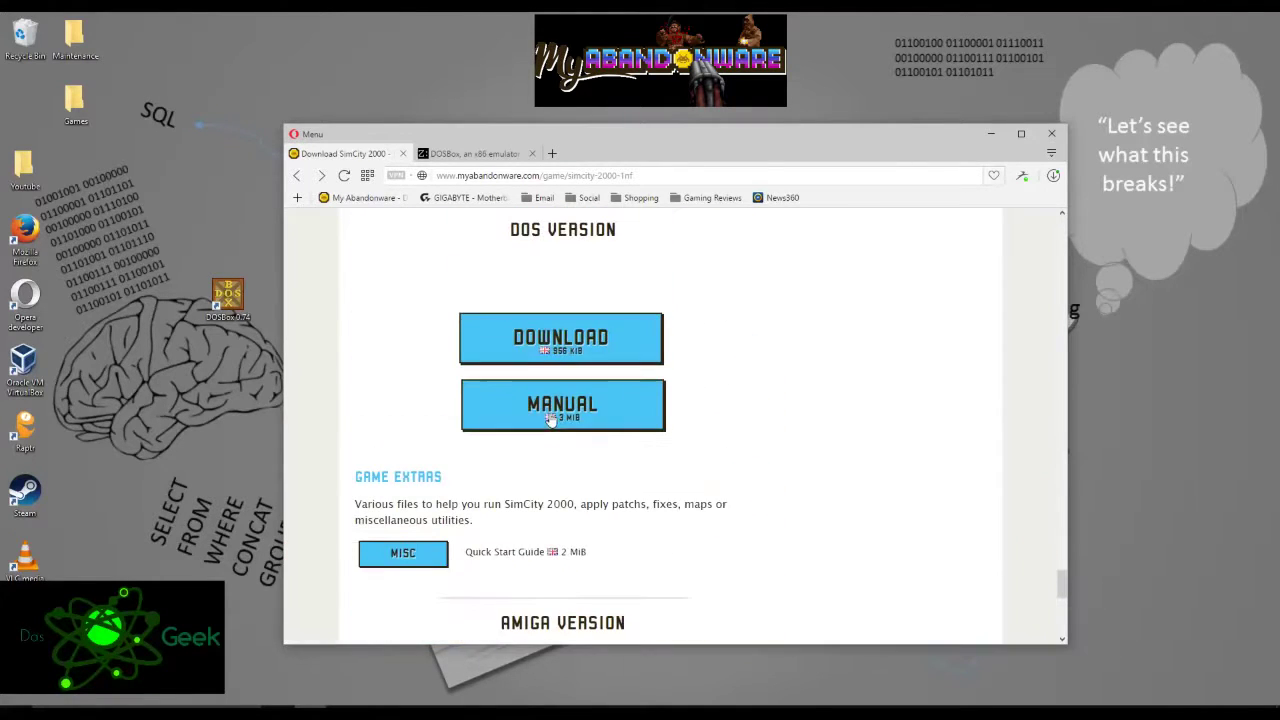
left_click(537, 340)
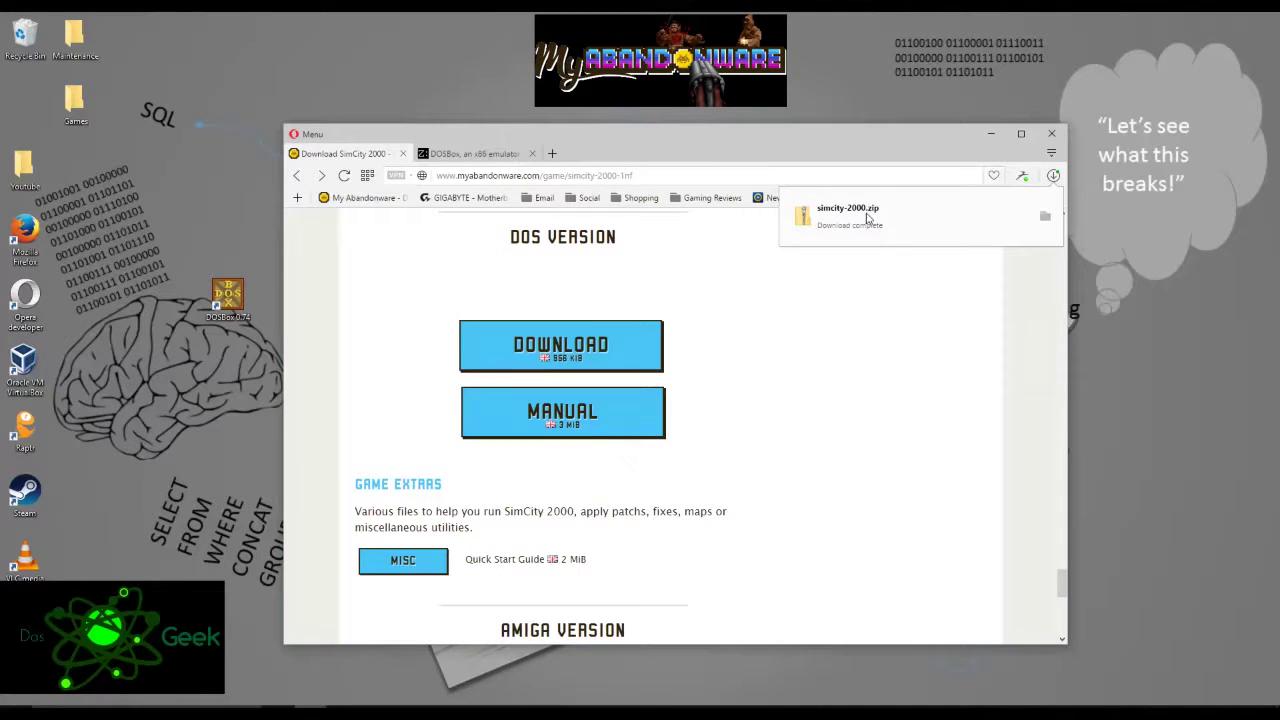
left_click(868, 218)
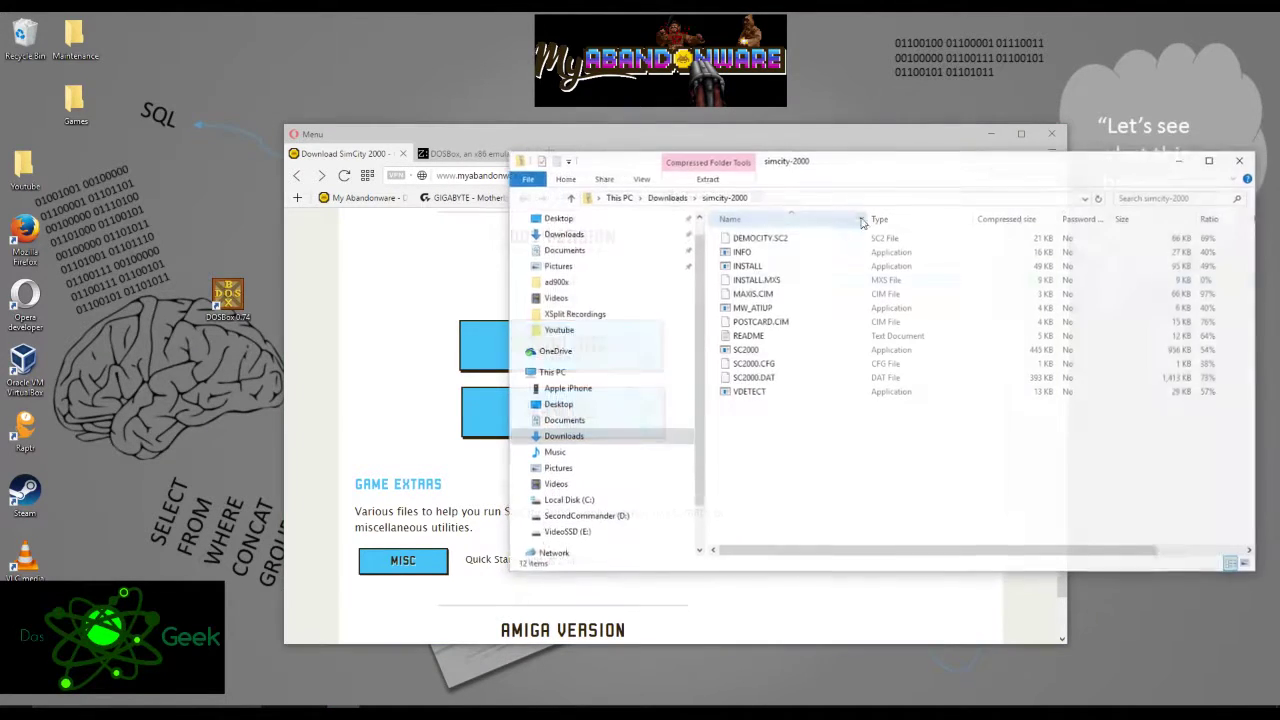
left_click(666, 197)
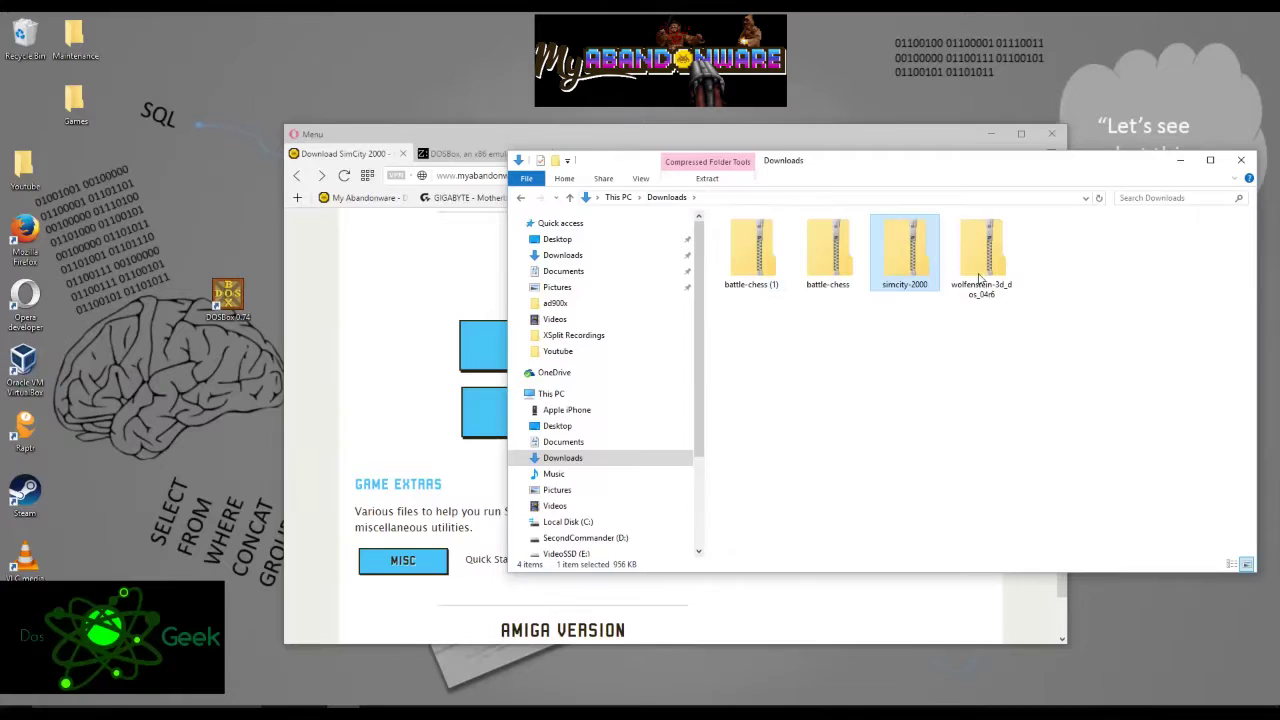
Extract the simcity-2000 archive into the D:\DosBoxEmu folder
right_click(900, 258)
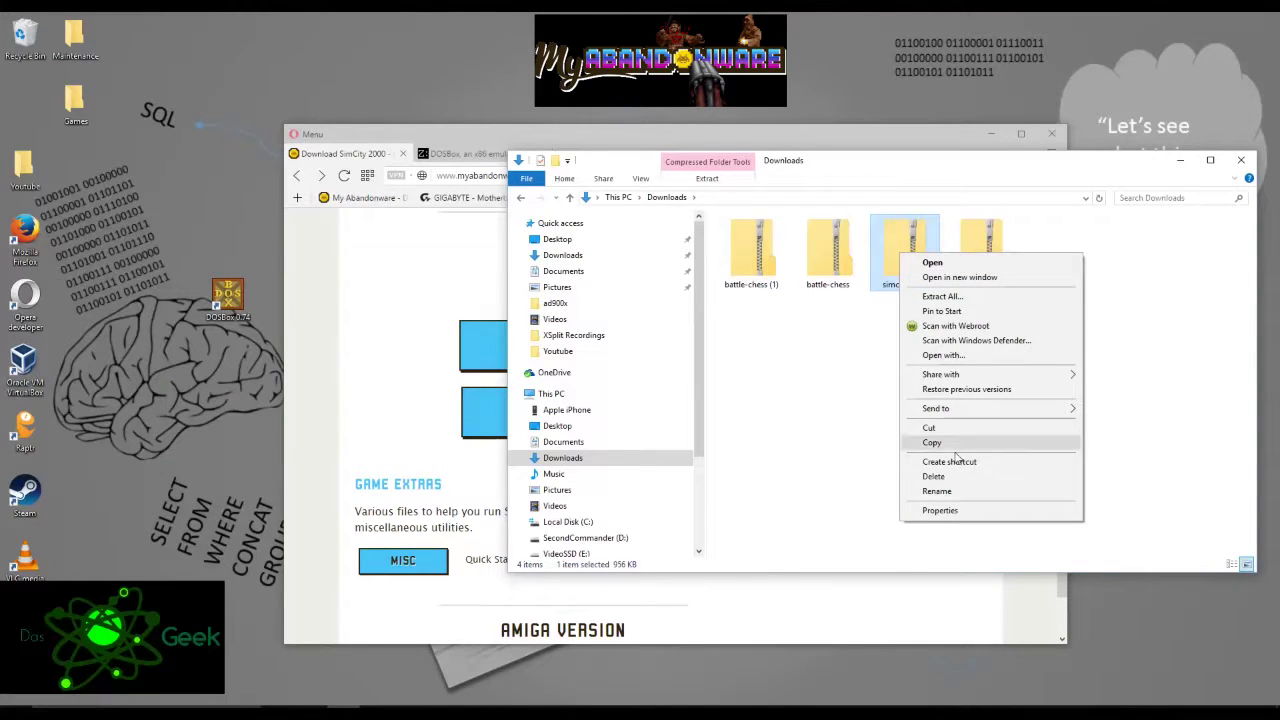
left_click(943, 297)
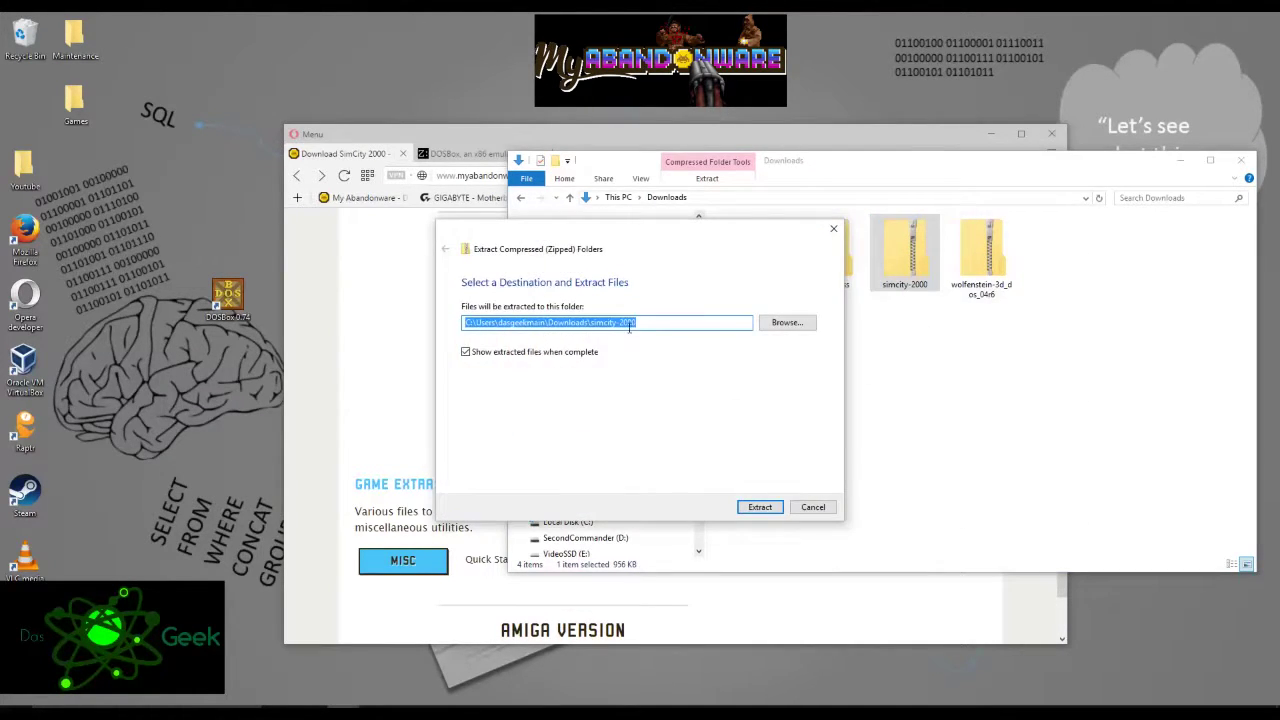
type("E:\\XSPLIT RECORDINGS\\")
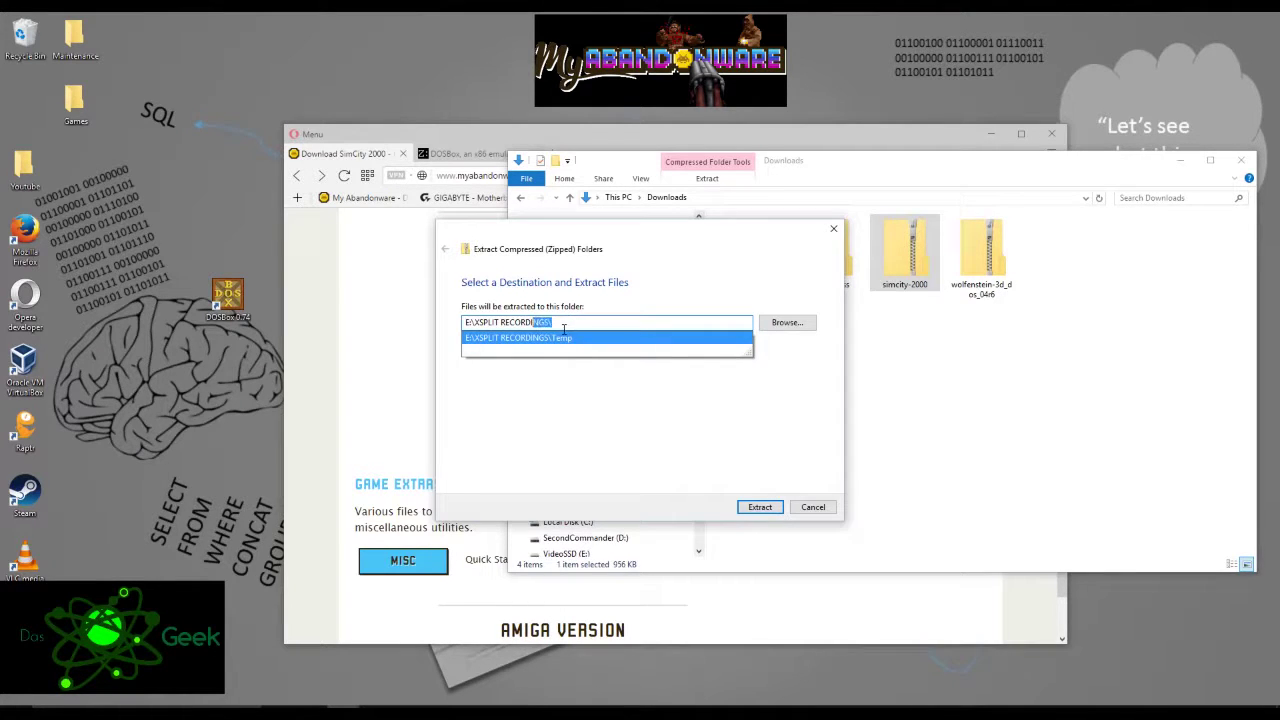
left_click(785, 322)
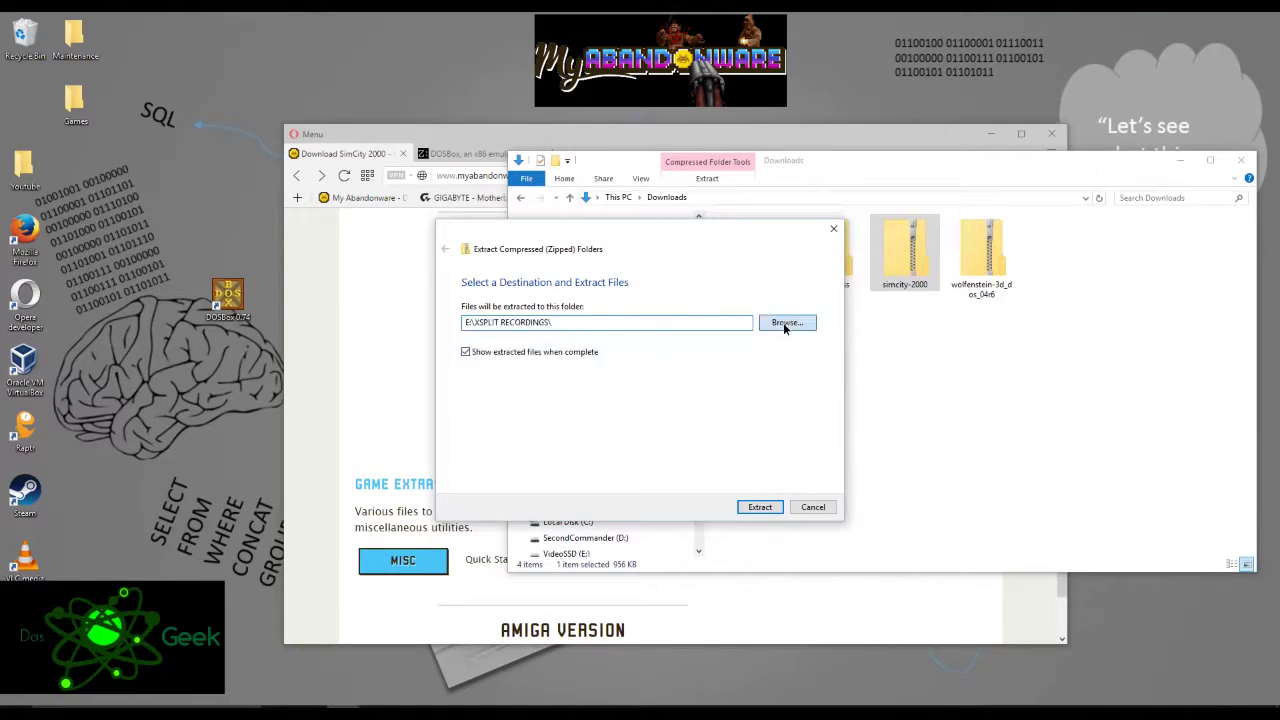
scroll(518, 460, "down", 1)
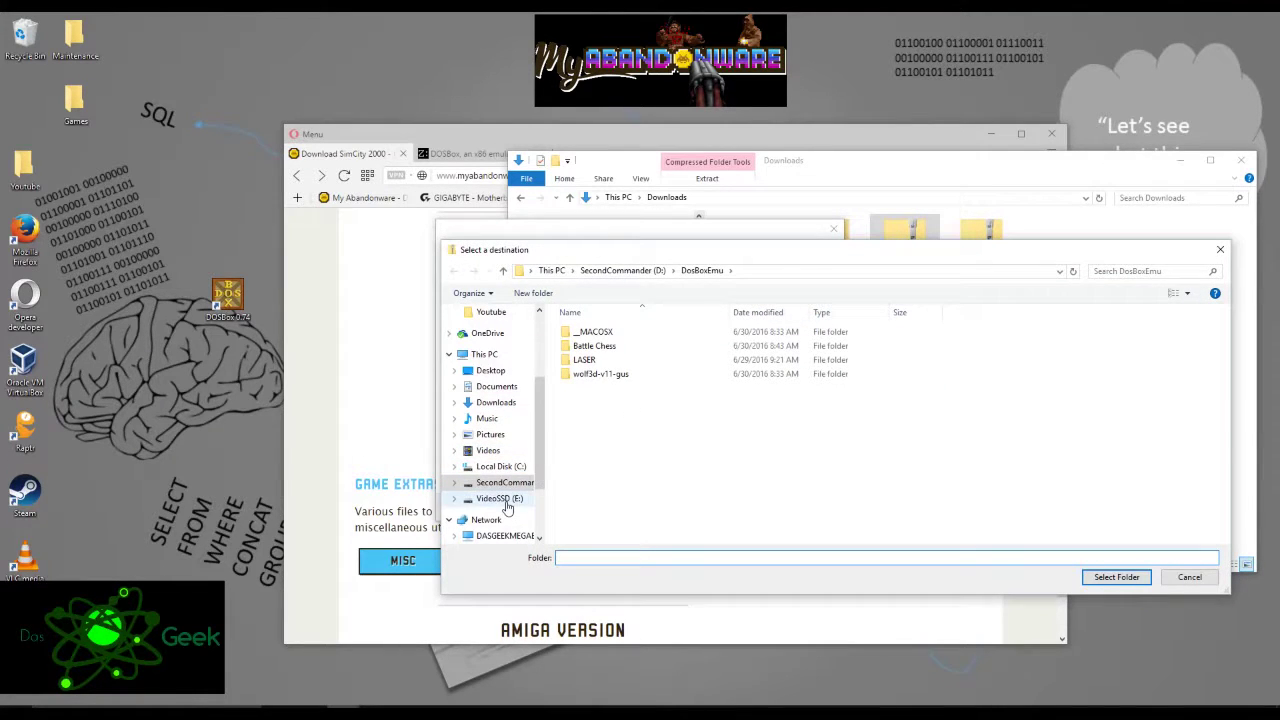
left_click(514, 484)
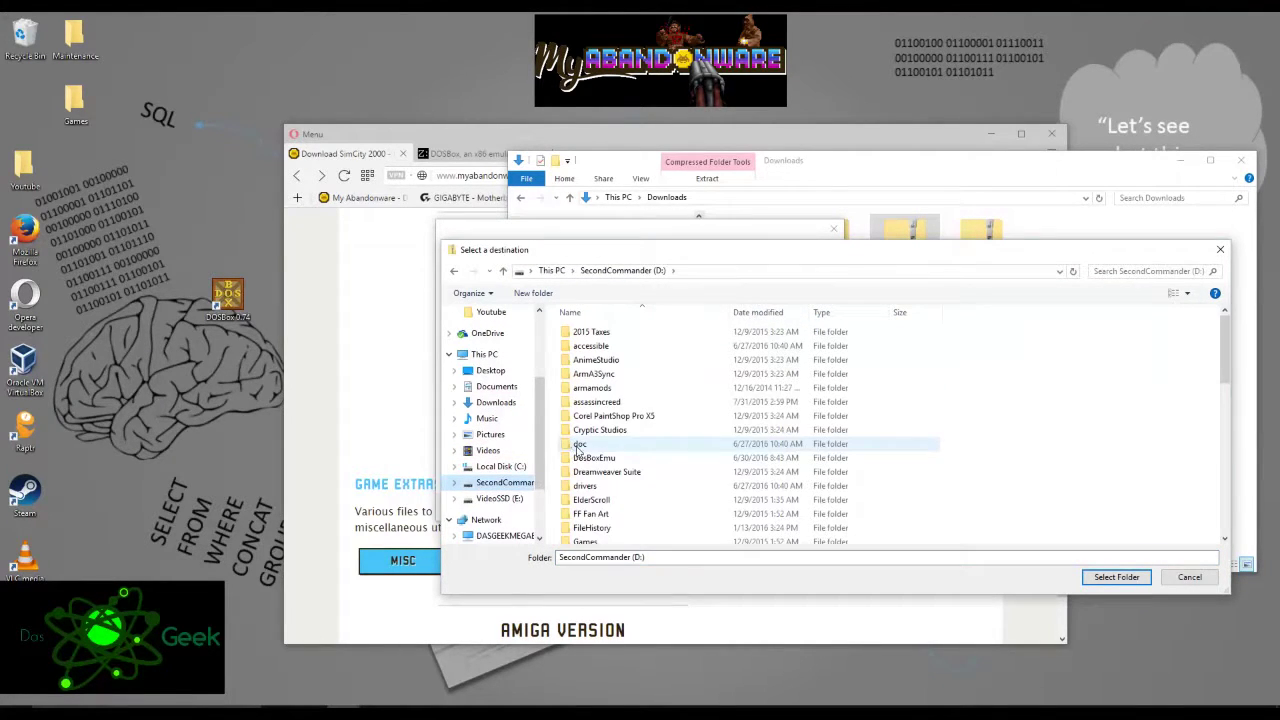
scroll(560, 484, "down", 6)
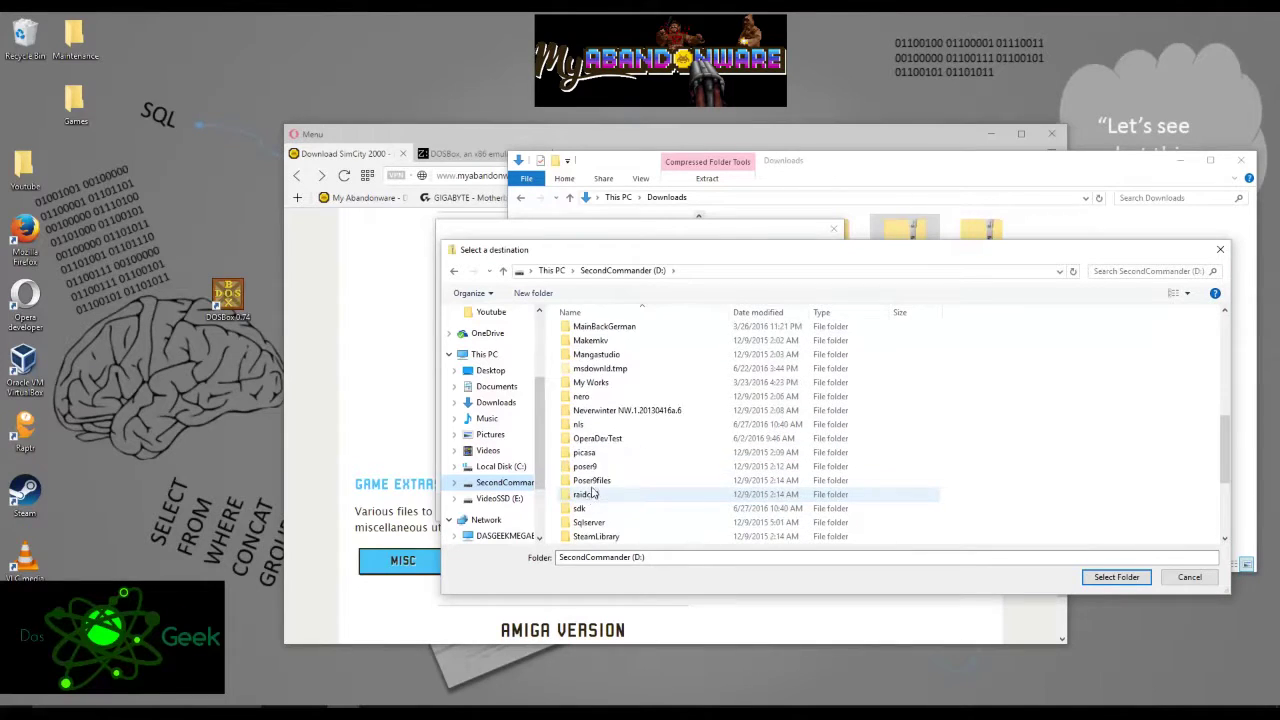
scroll(575, 430, "up", 6)
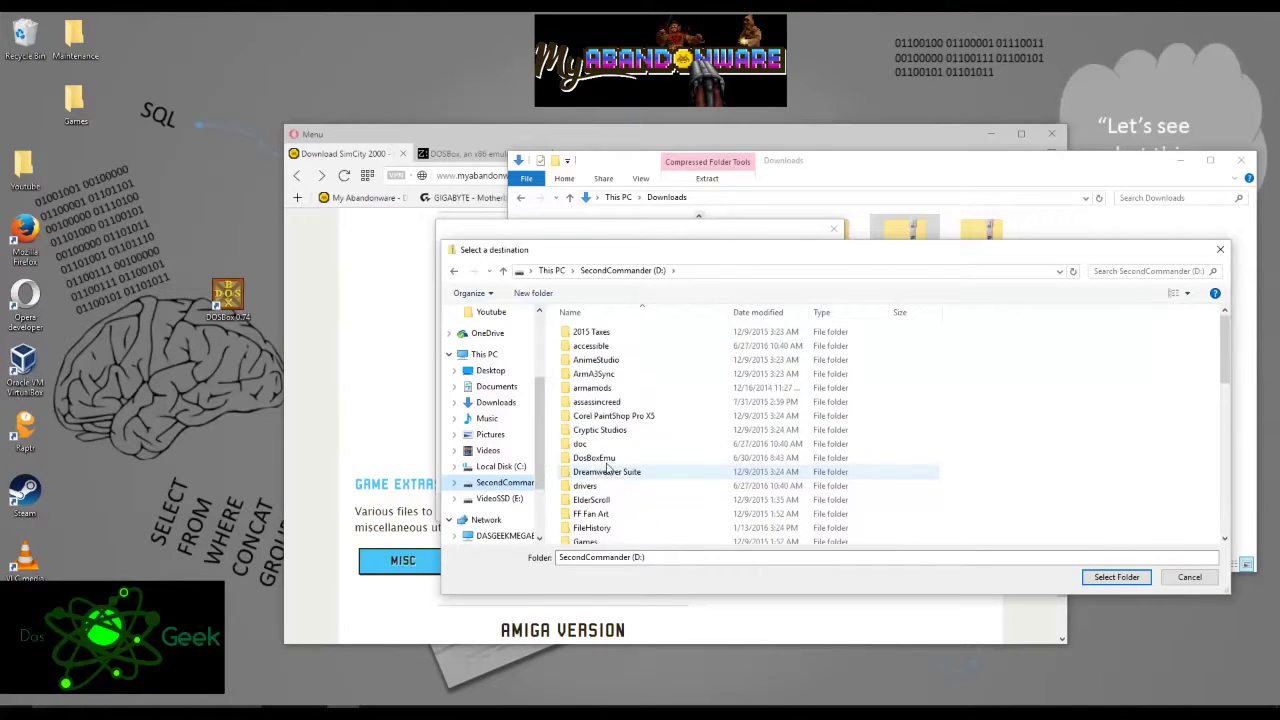
double_click(601, 458)
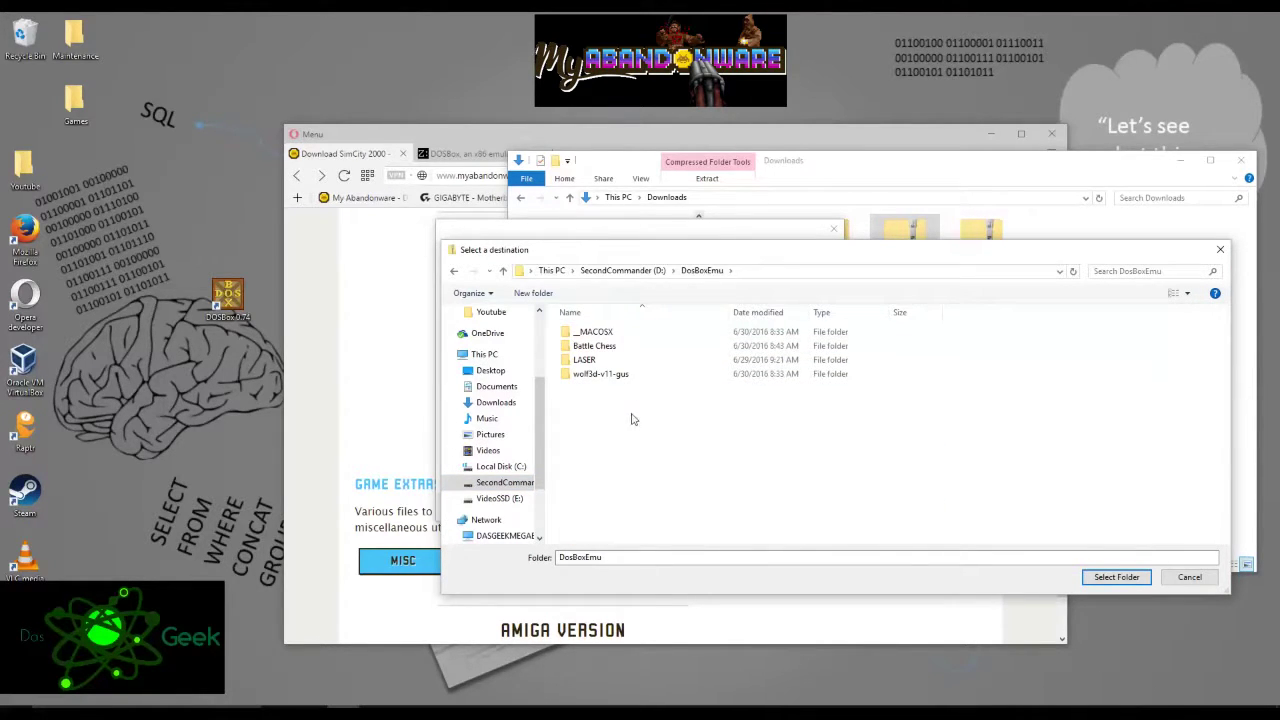
left_click(1101, 578)
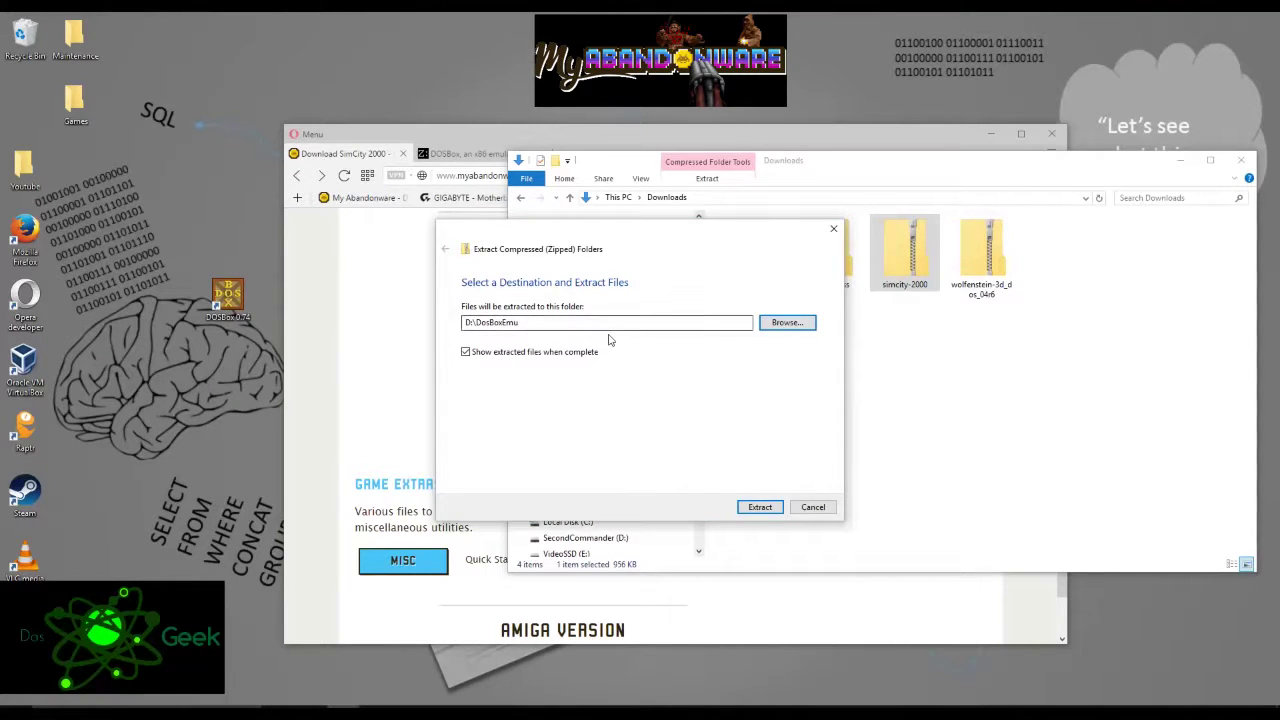
left_click(760, 507)
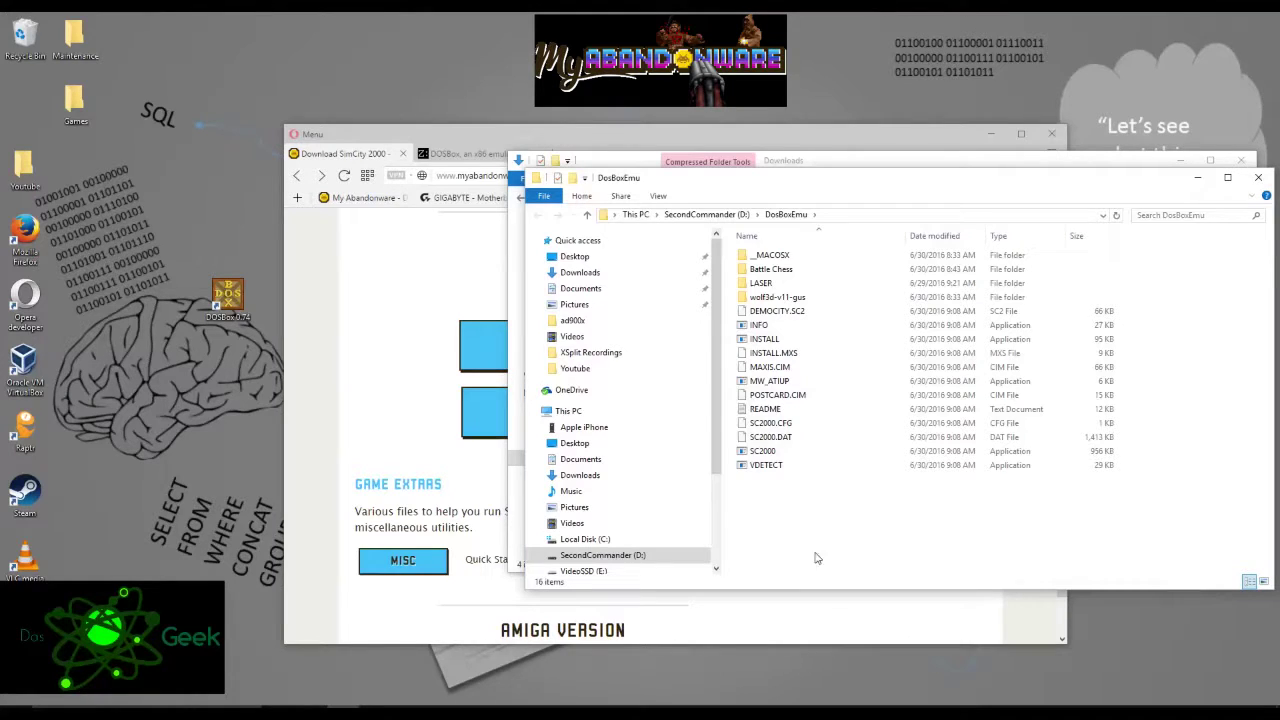
Switch to DOSBox, mount d:\dosboxemu as drive C and list the contents of that drive
left_click(766, 453)
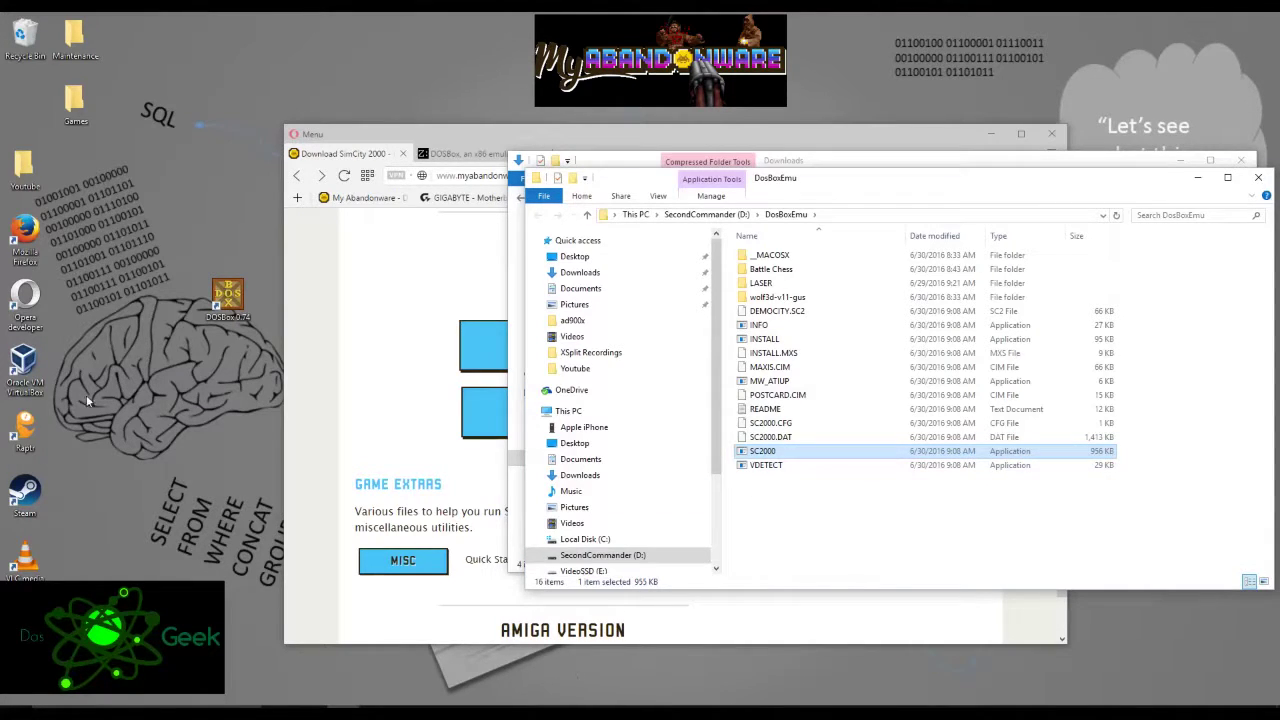
double_click(222, 300)
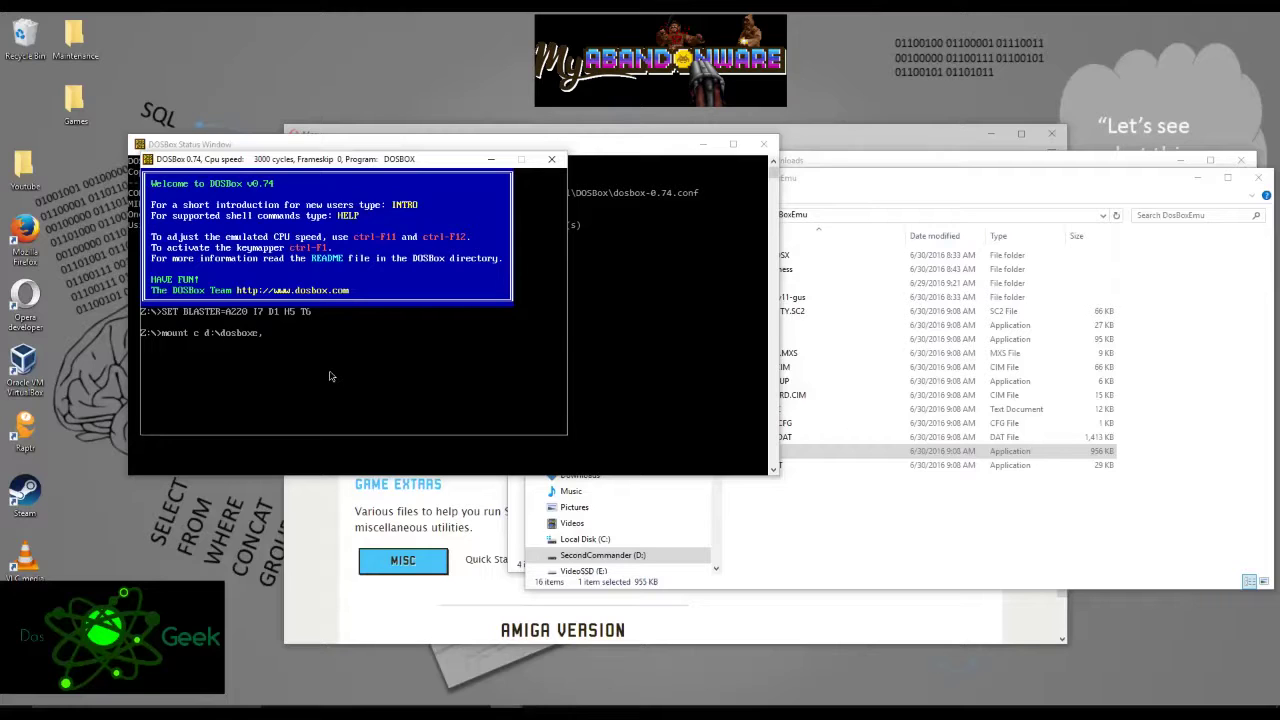
key("Return")
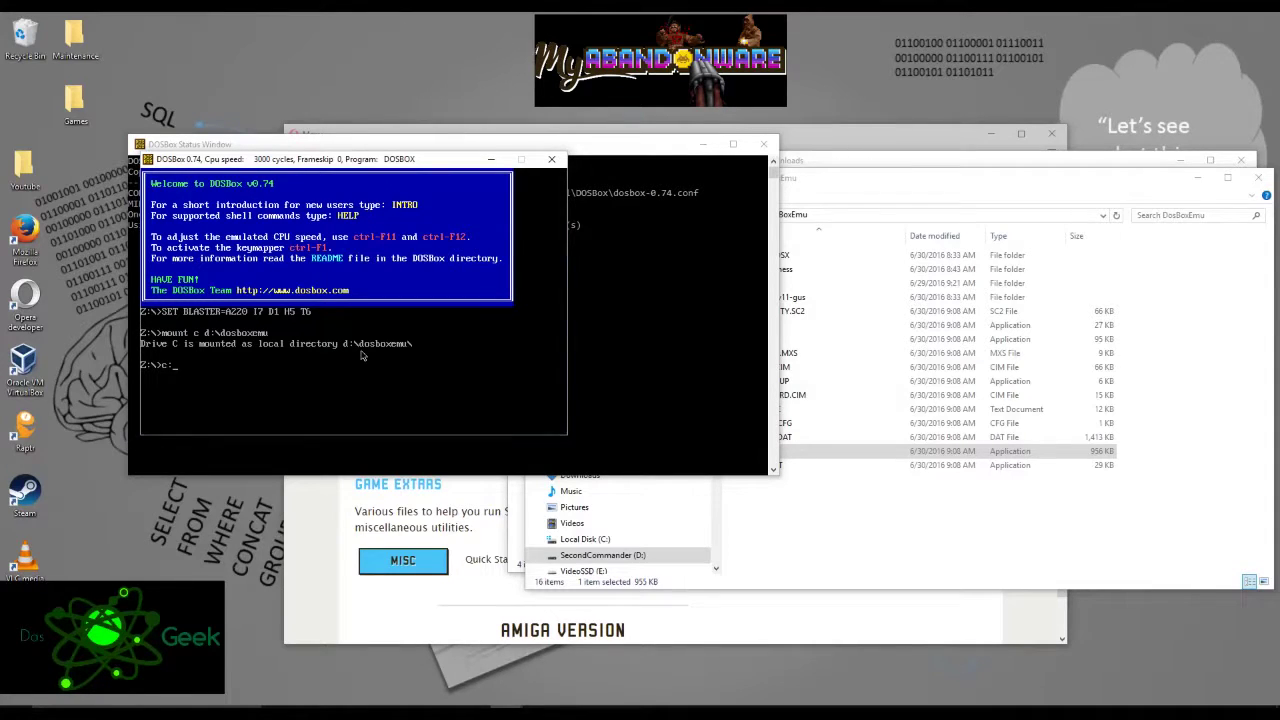
key("Return")
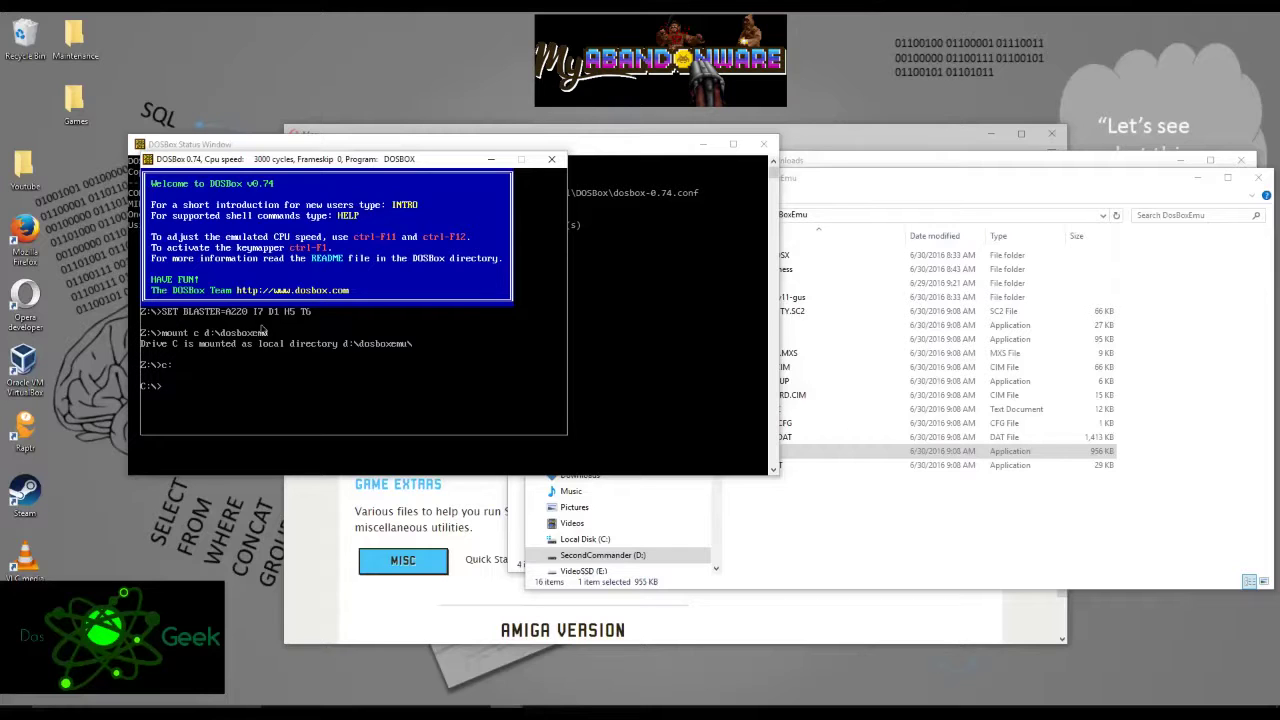
type("dir")
key("Return")
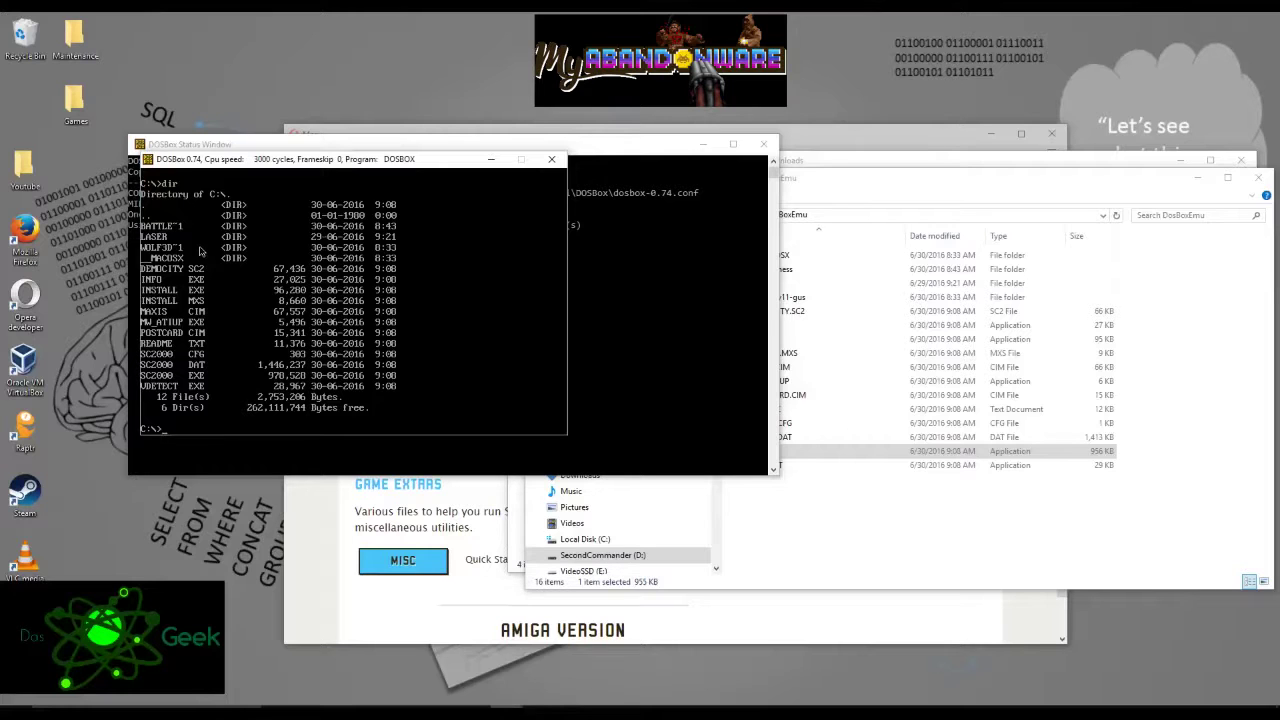
Change to the LASER directory and list its files, first with dir and again in wide format with dir /w
type("d laser")
key("Return")
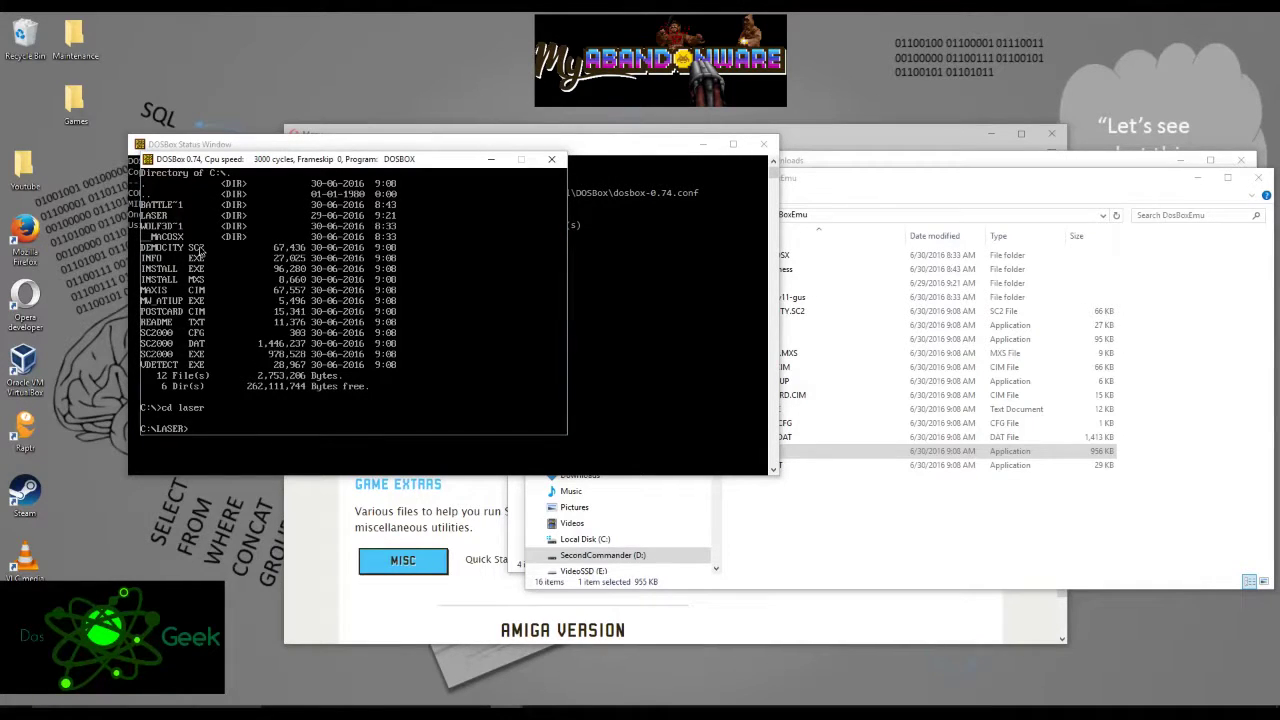
type("di")
type("r")
key("Return")
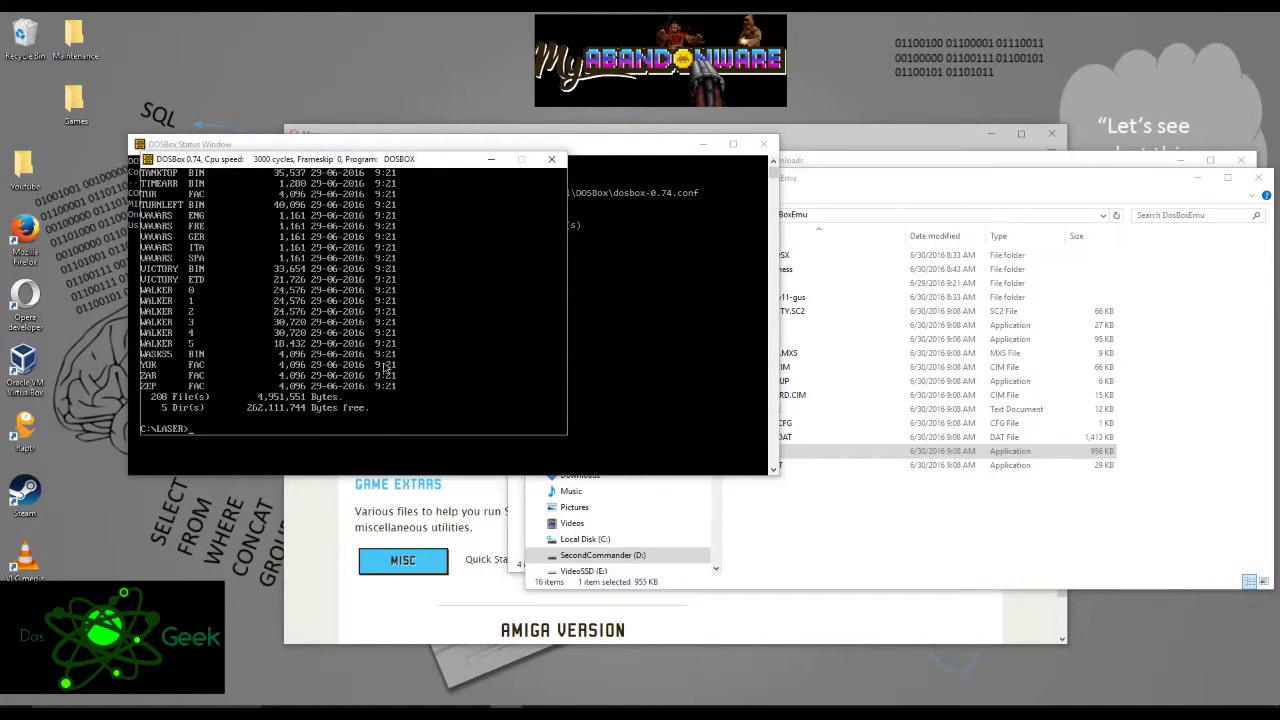
type("dir /w")
key("Return")
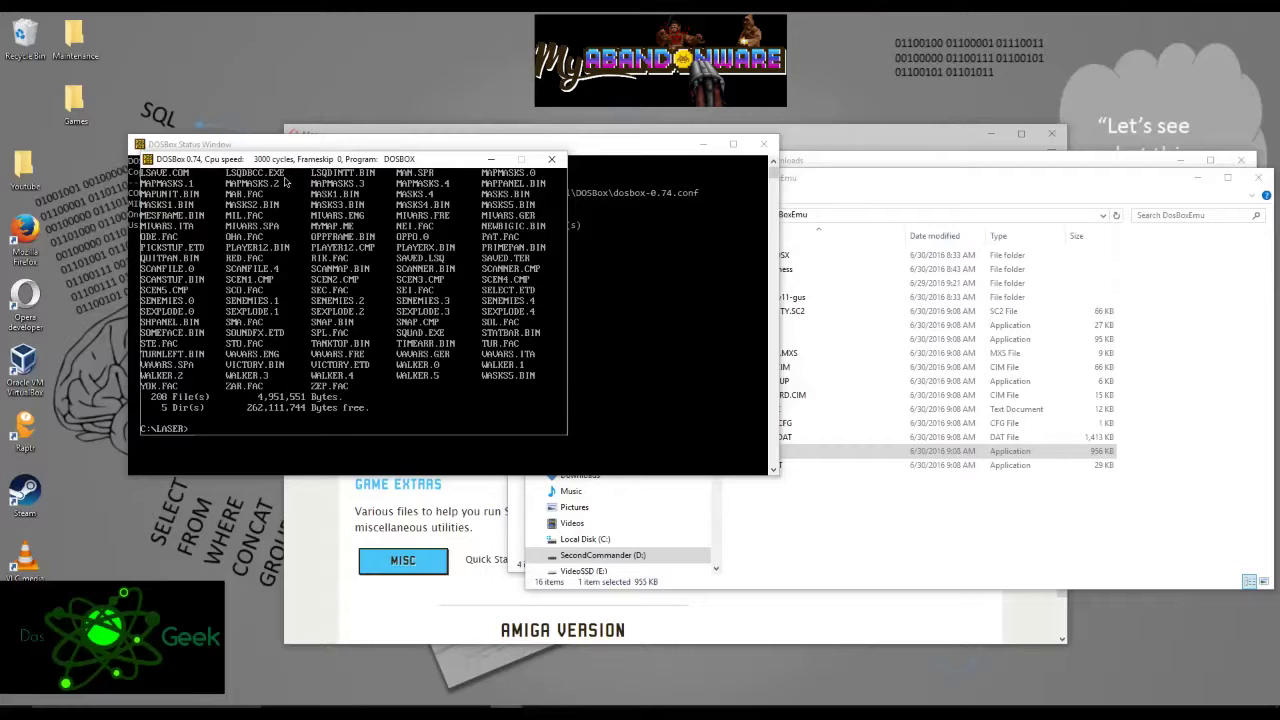
Go back up to the root of drive C and list its files with dir
type("cd..")
key("Return")
type("dir")
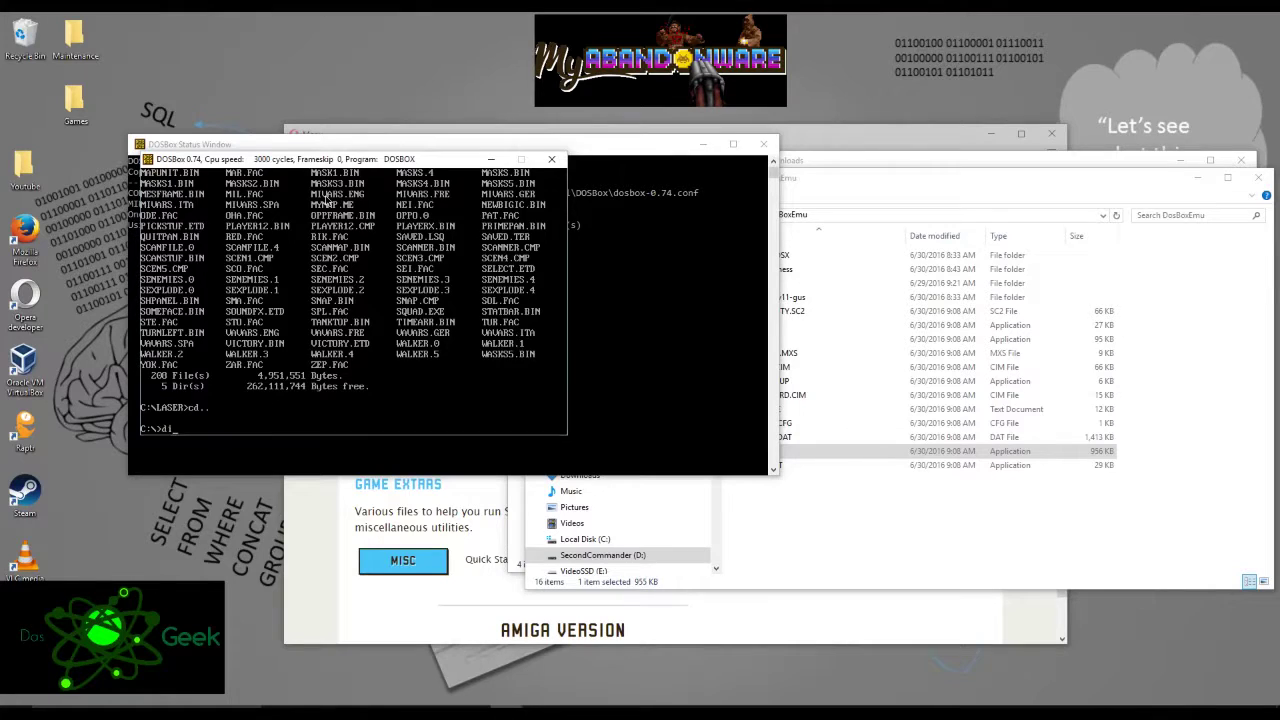
key("Return")
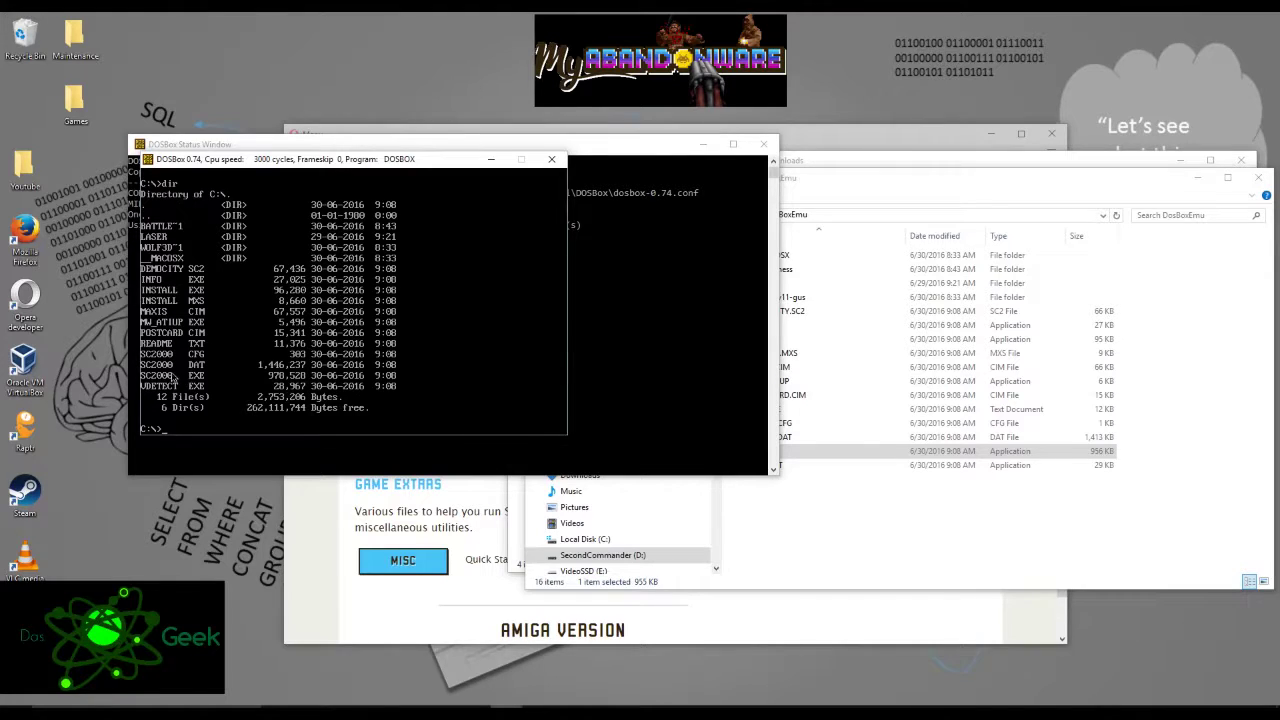
Start SimCity 2000 with the sc2000 command, dismiss its welcome message and toggle full-screen display
type("sc2000")
key("Return")
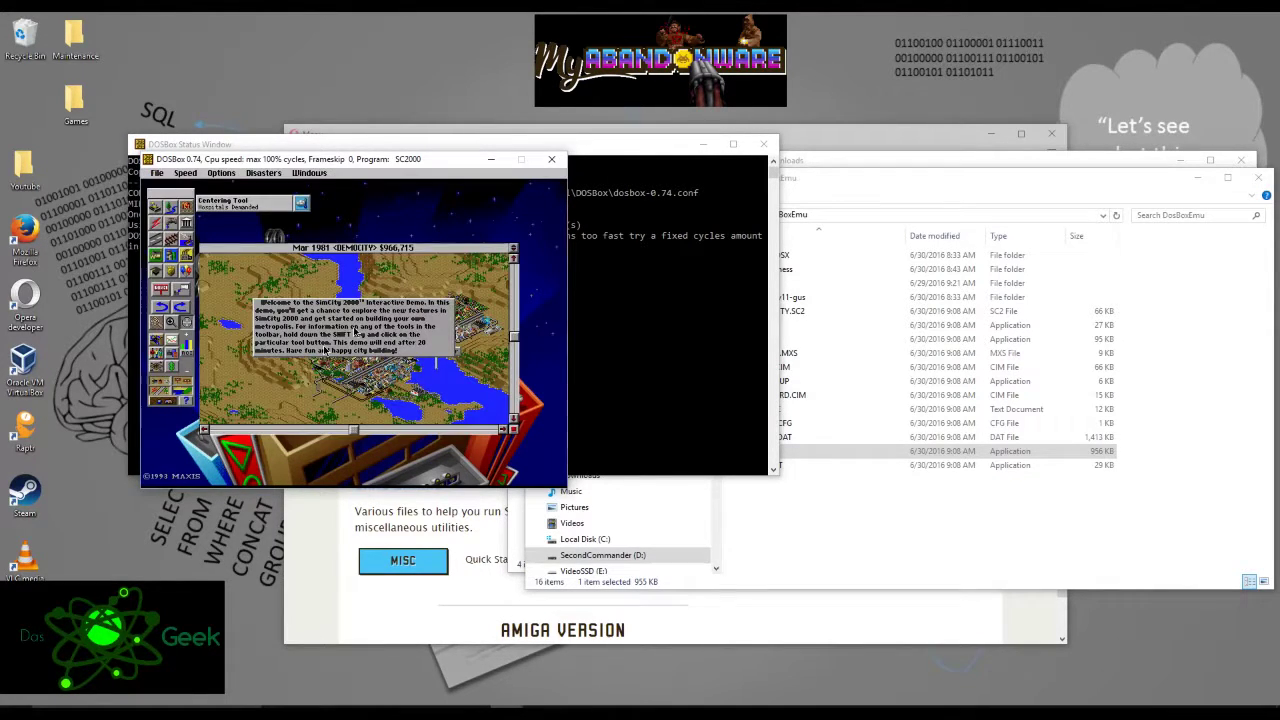
left_click(325, 350)
key("alt+Return")
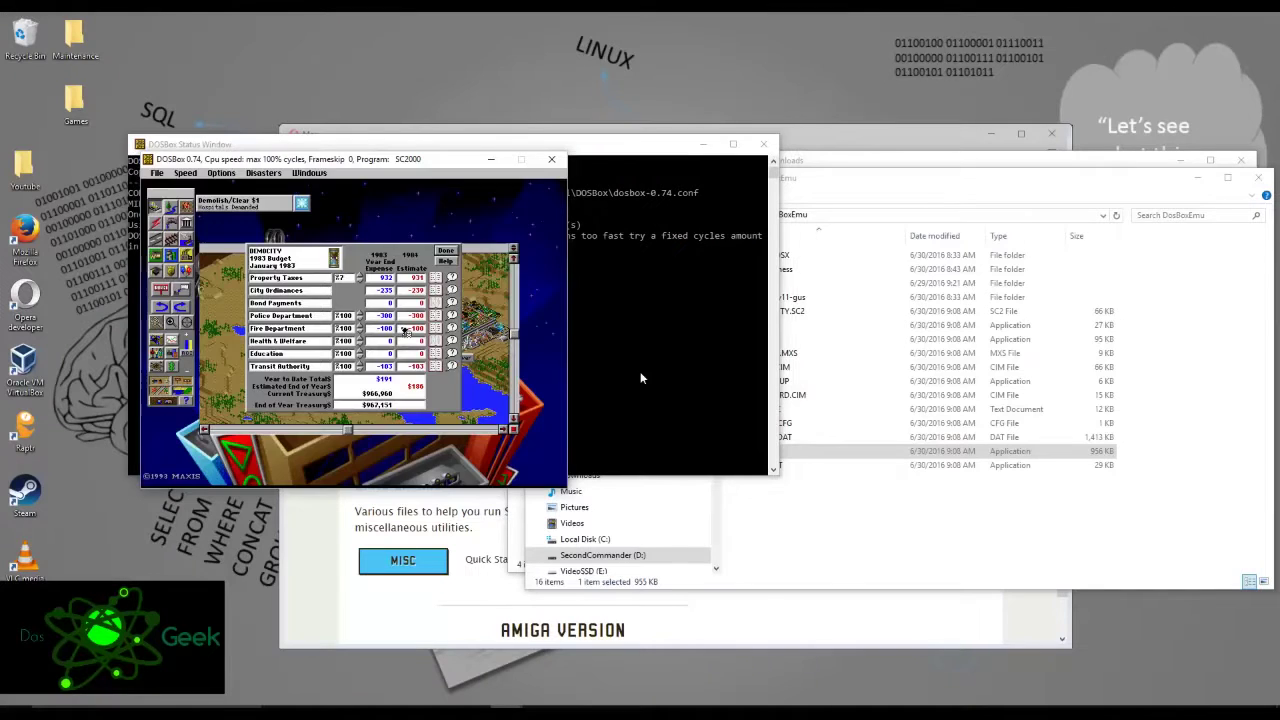
Switch back to the Opera browser and open the My Abandonware home page from the SimCity 2000 page
left_click(804, 136)
scroll(726, 307, "up", 4)
scroll(726, 307, "up", 15)
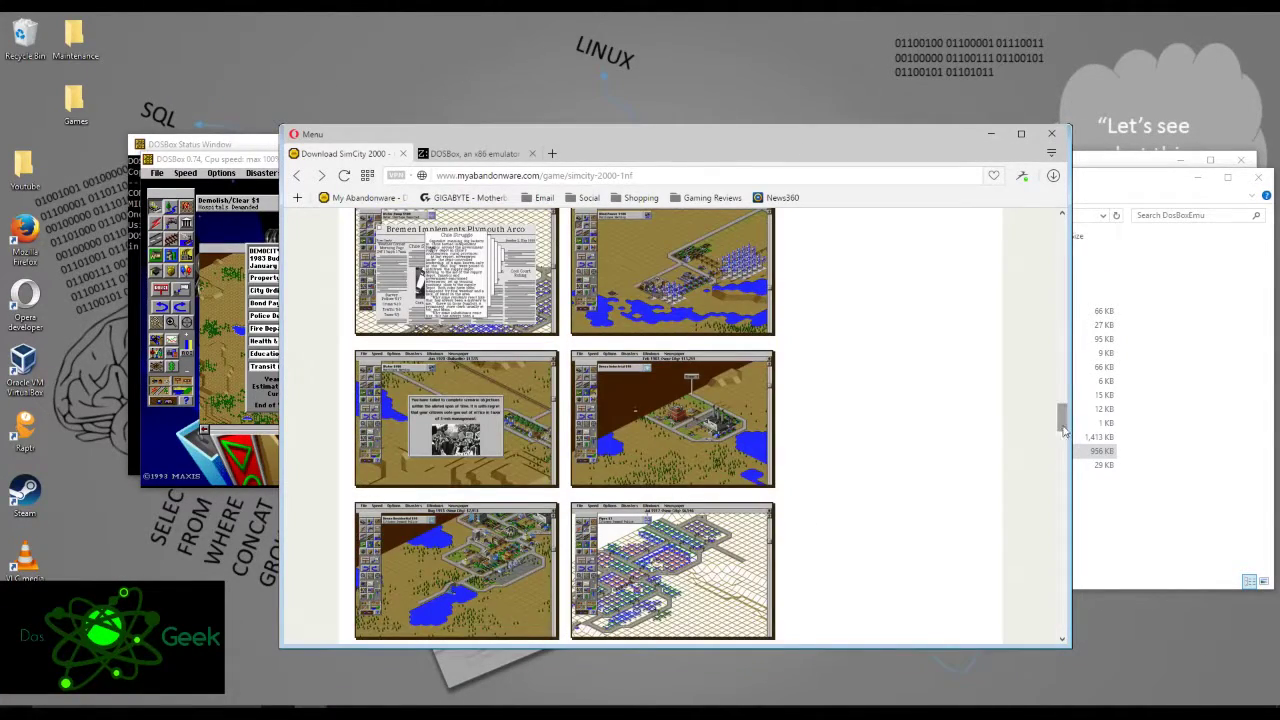
left_click_drag(1063, 420, 1085, 228)
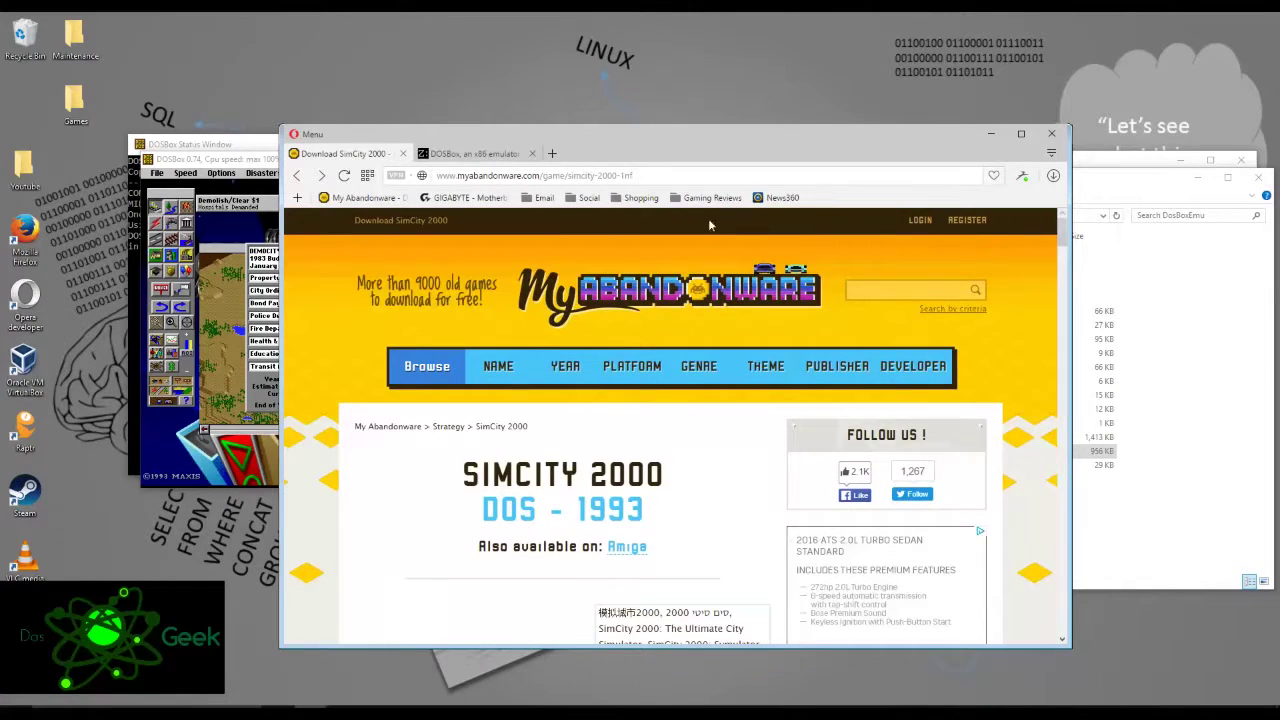
left_click(556, 305)
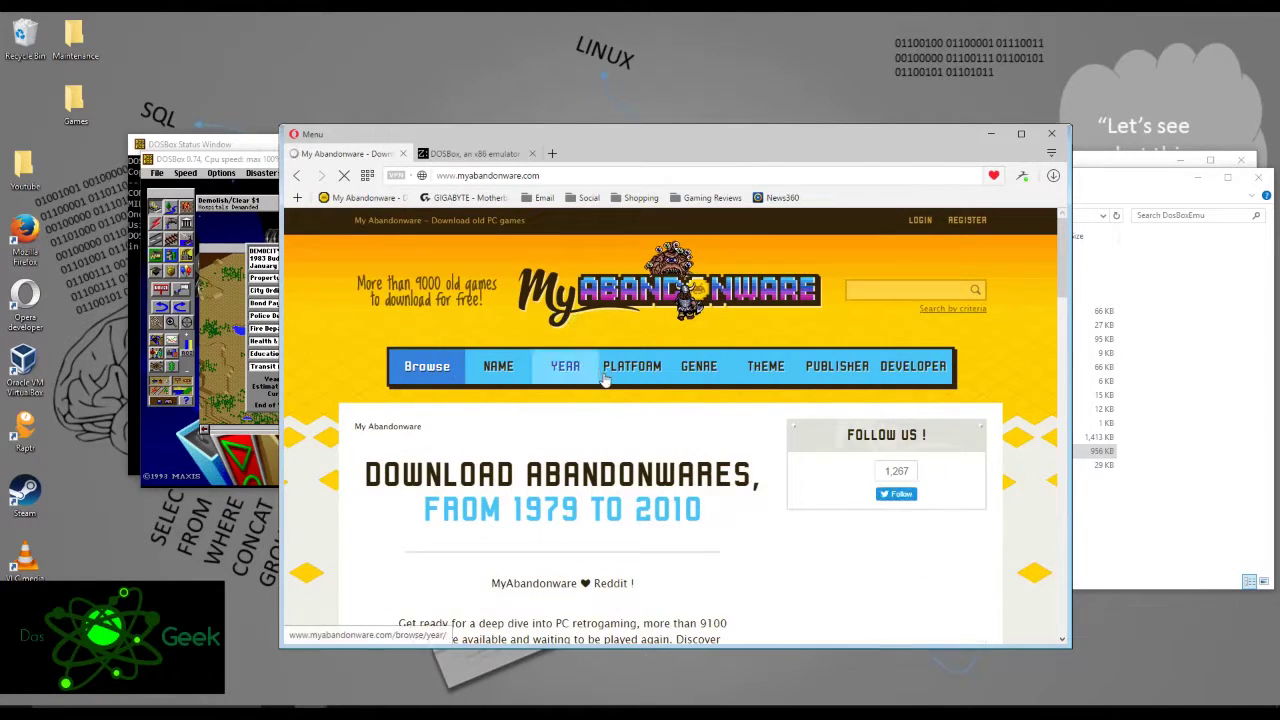
Examine the My Abandonware home page, including its site information, trending games and top downloads
scroll(660, 350, "down", 2)
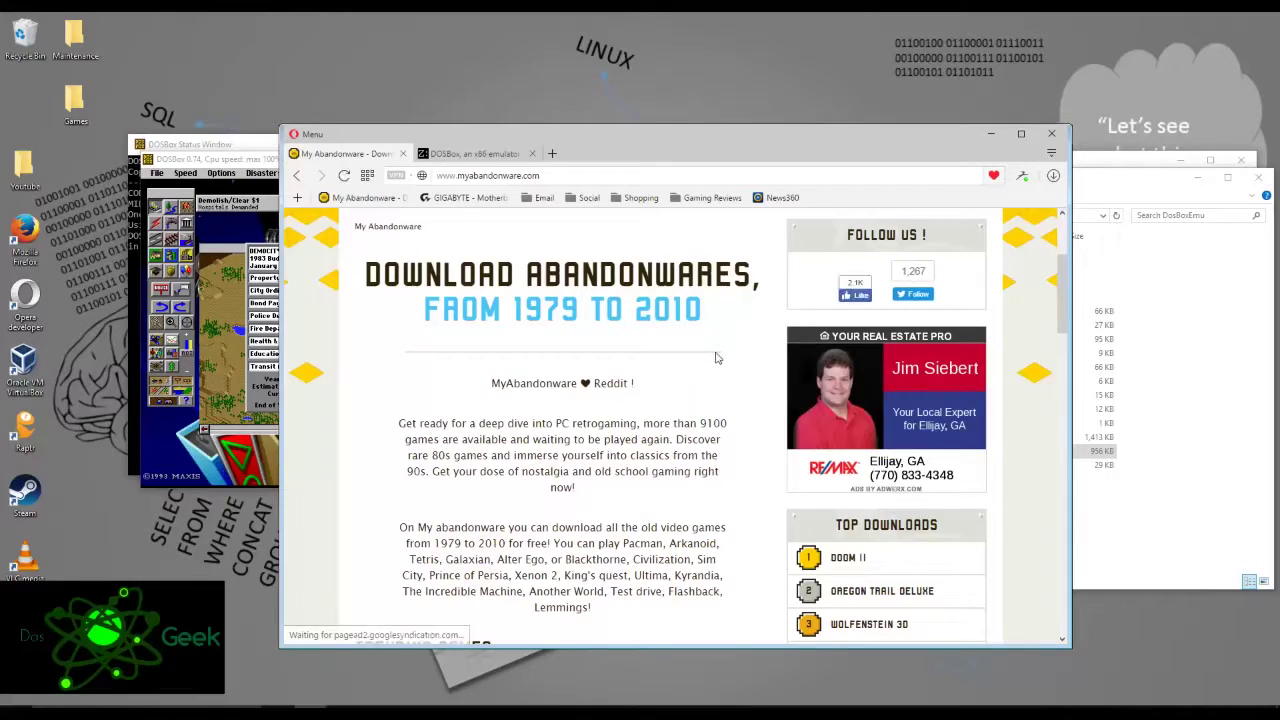
scroll(690, 372, "down", 10)
scroll(680, 382, "down", 8)
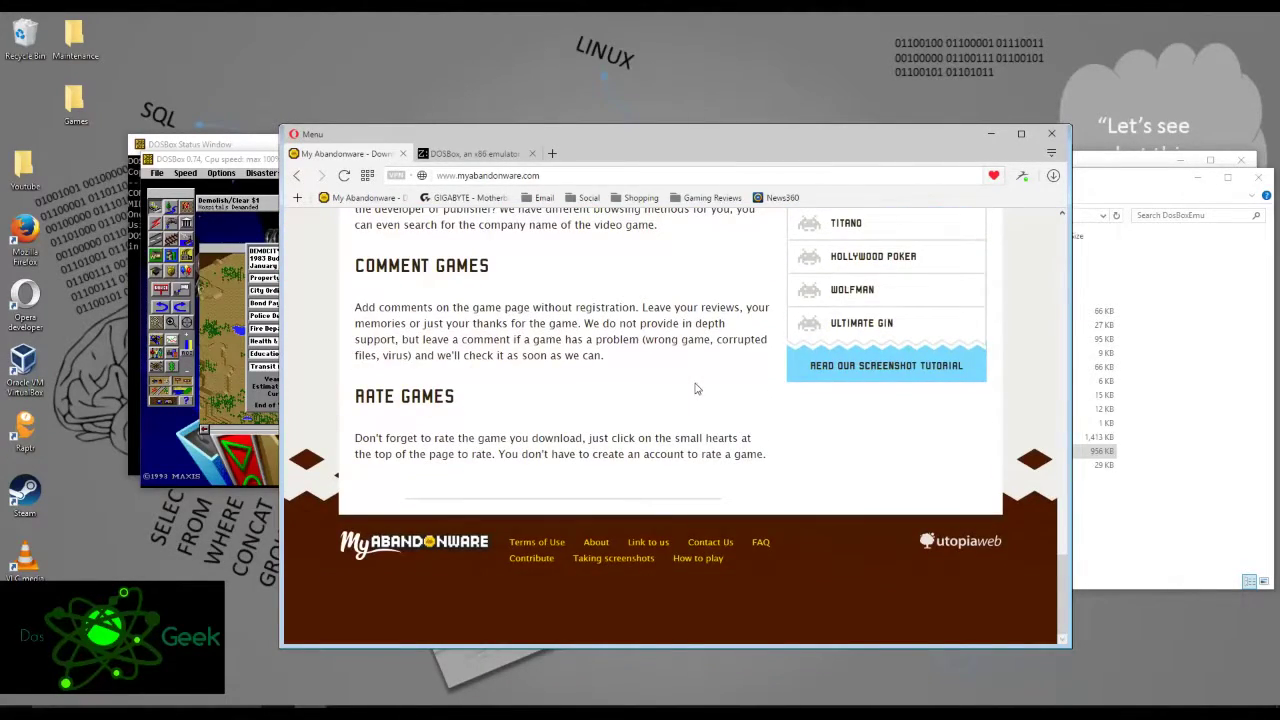
scroll(702, 402, "up", 4)
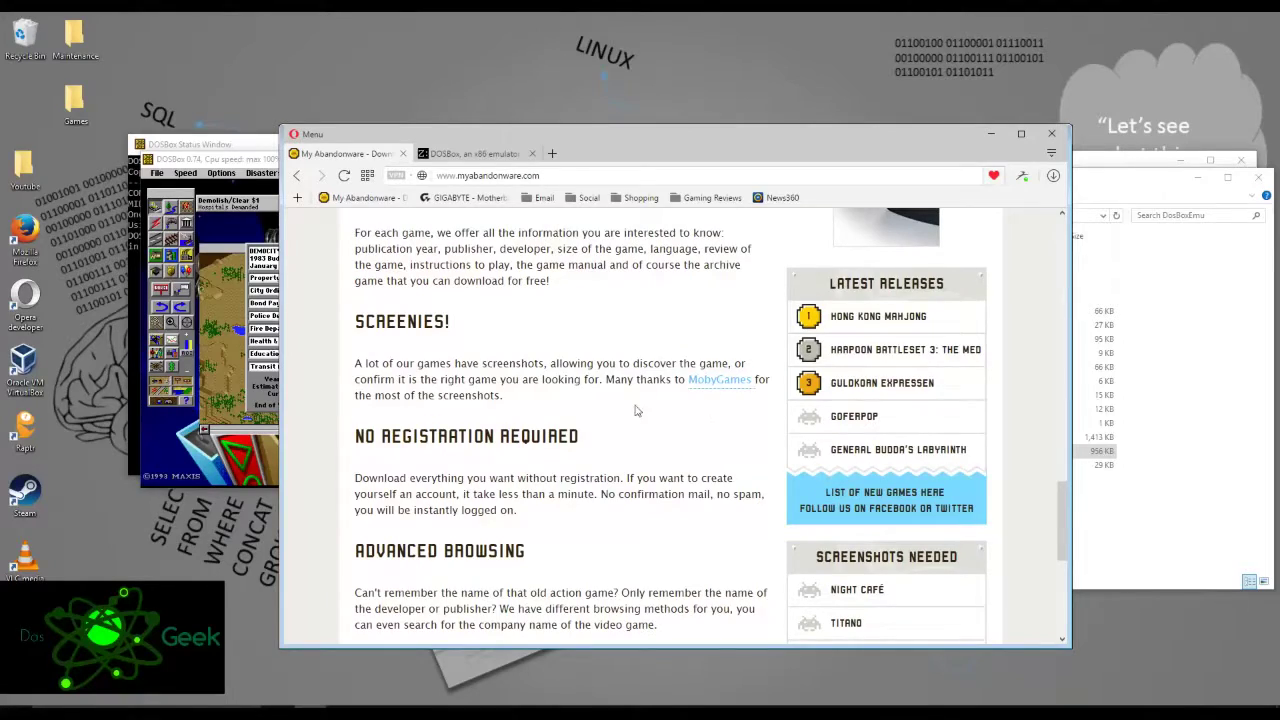
scroll(640, 411, "up", 8)
scroll(660, 410, "up", 8)
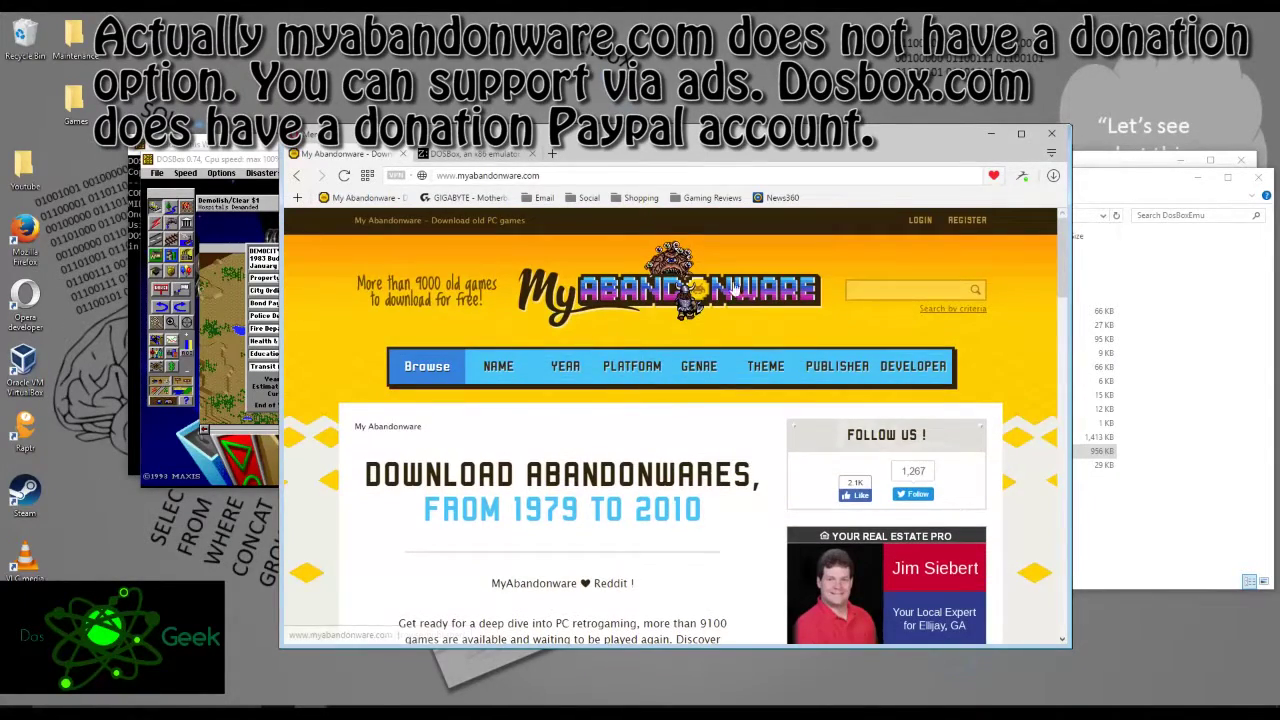
scroll(628, 428, "down", 3)
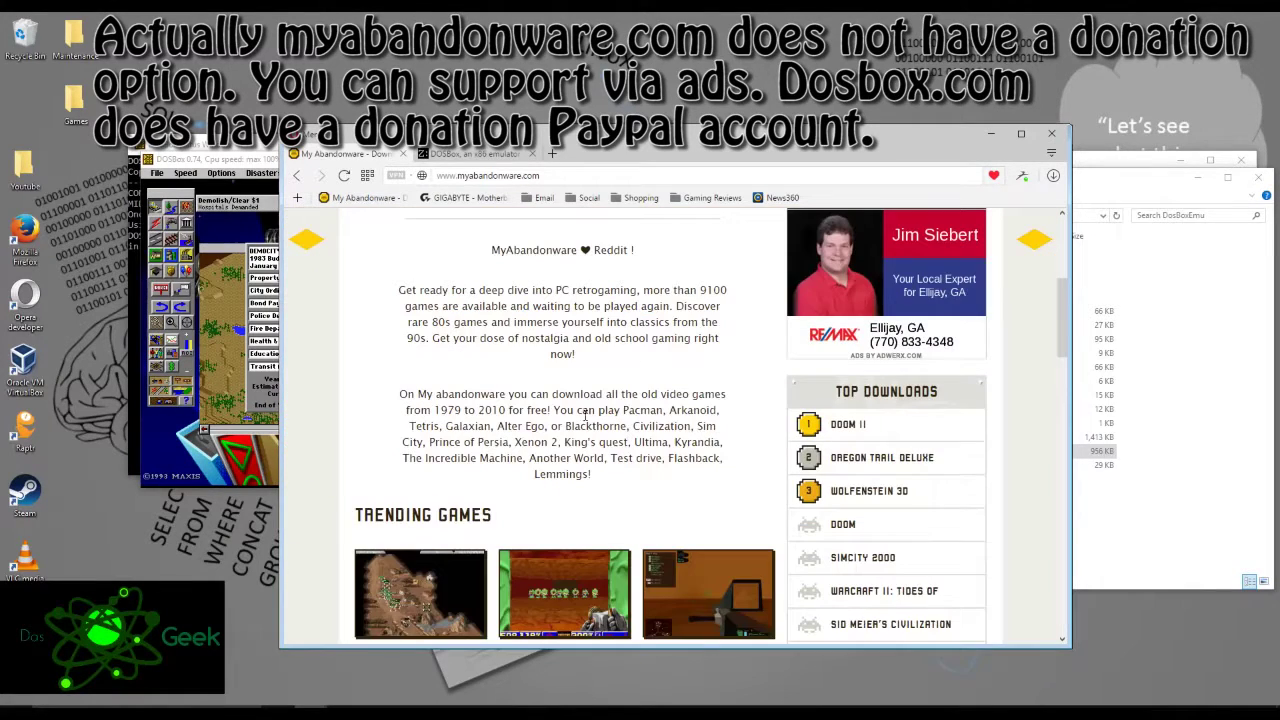
scroll(603, 377, "down", 3)
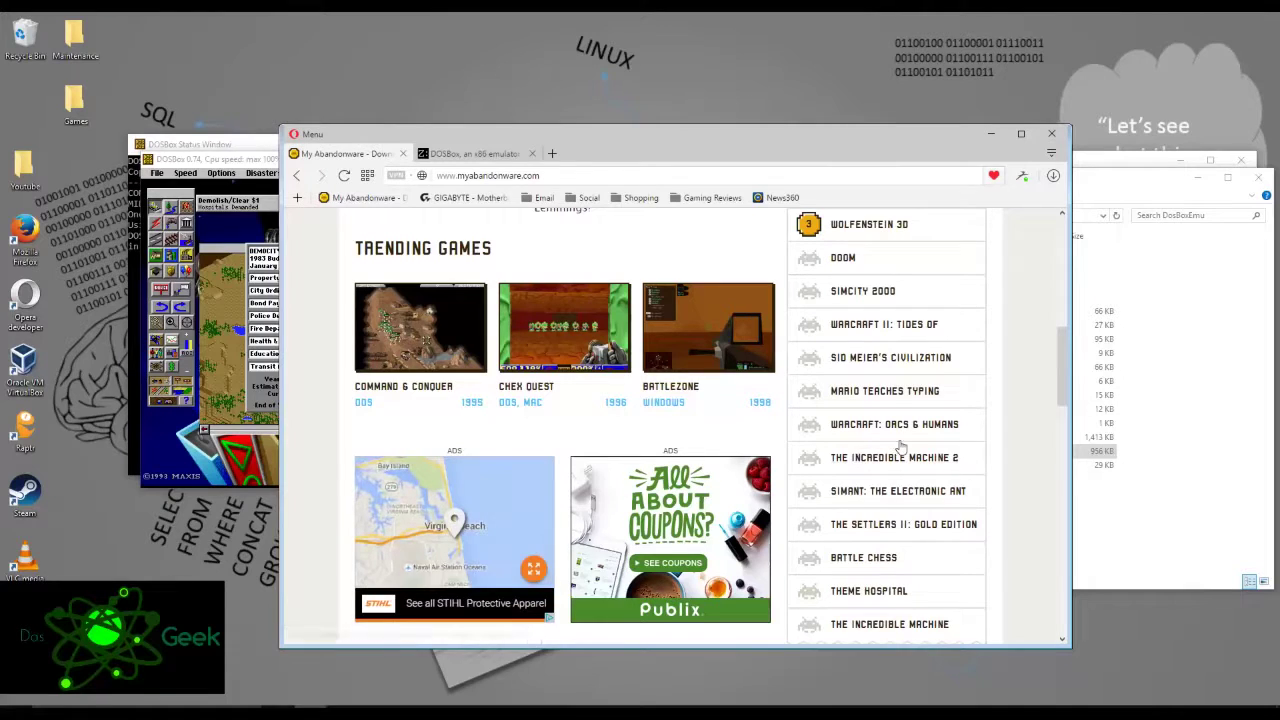
scroll(895, 445, "up", 1)
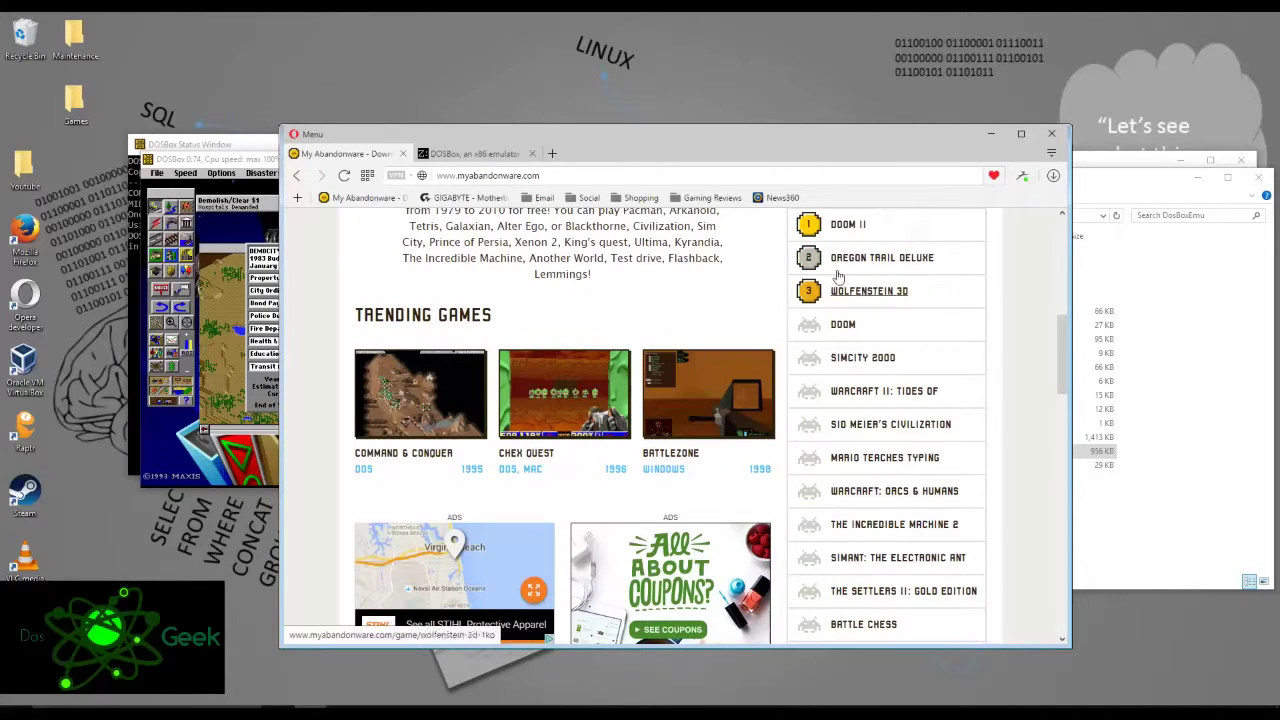
scroll(866, 260, "down", 1)
scroll(597, 381, "up", 4)
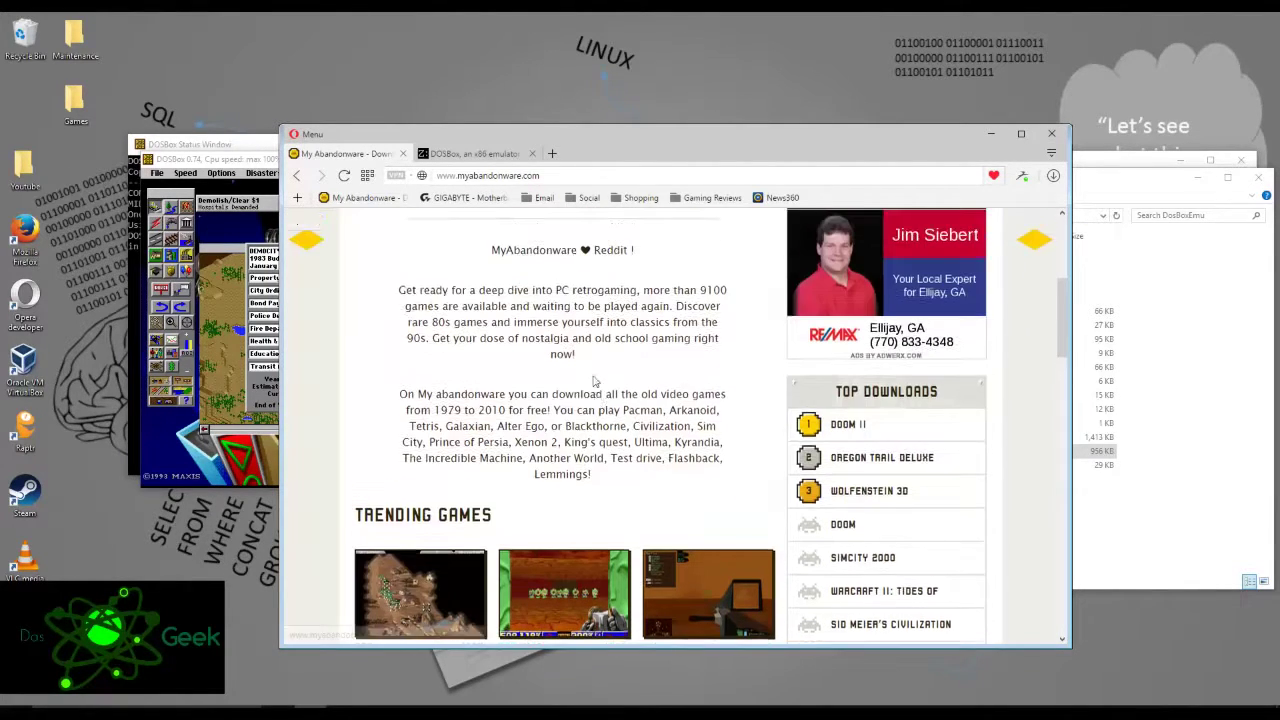
scroll(573, 430, "down", 2)
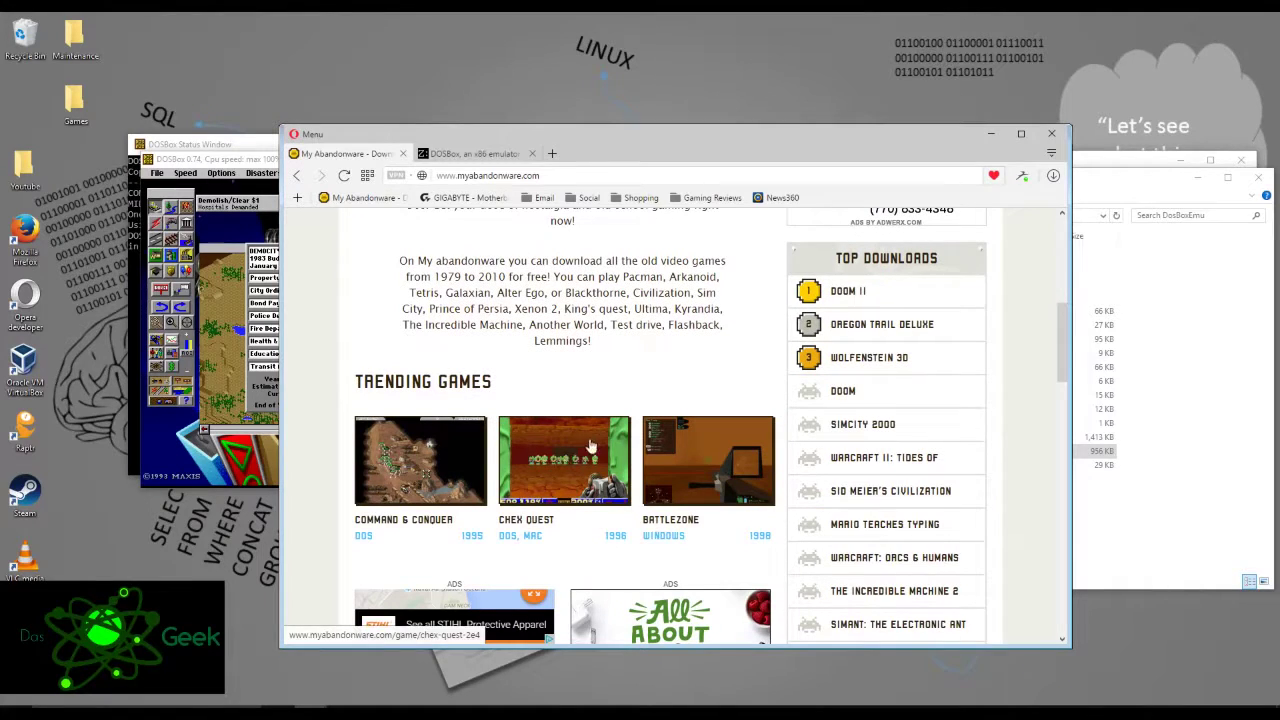